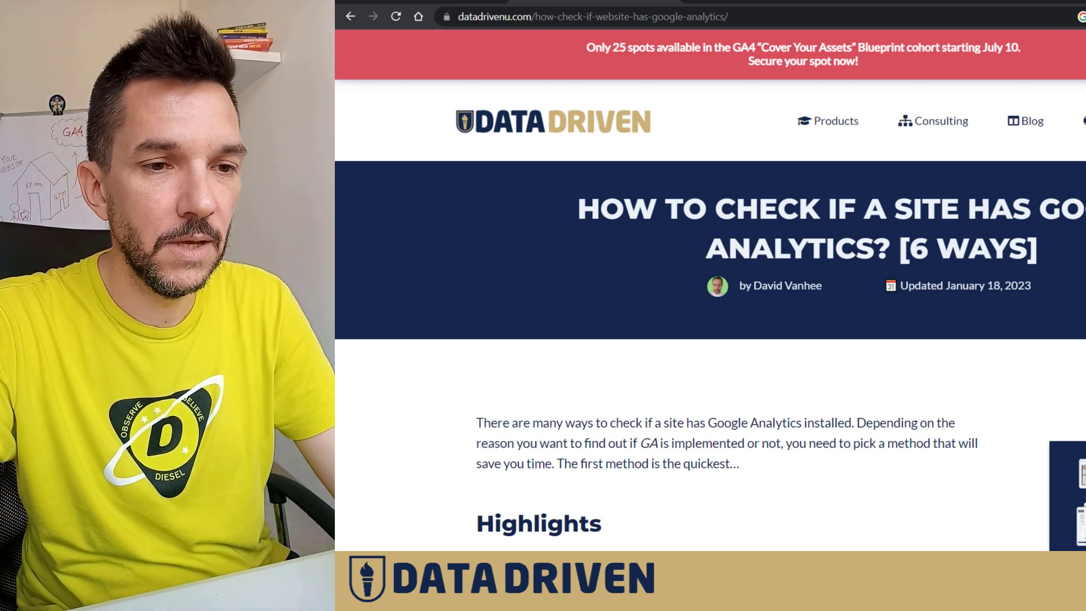
# Open DevTools and search the Elements markup for 'gtag', stepping through the matches.
pyautogui.hotkey('ctrl', 'shift', 'i')
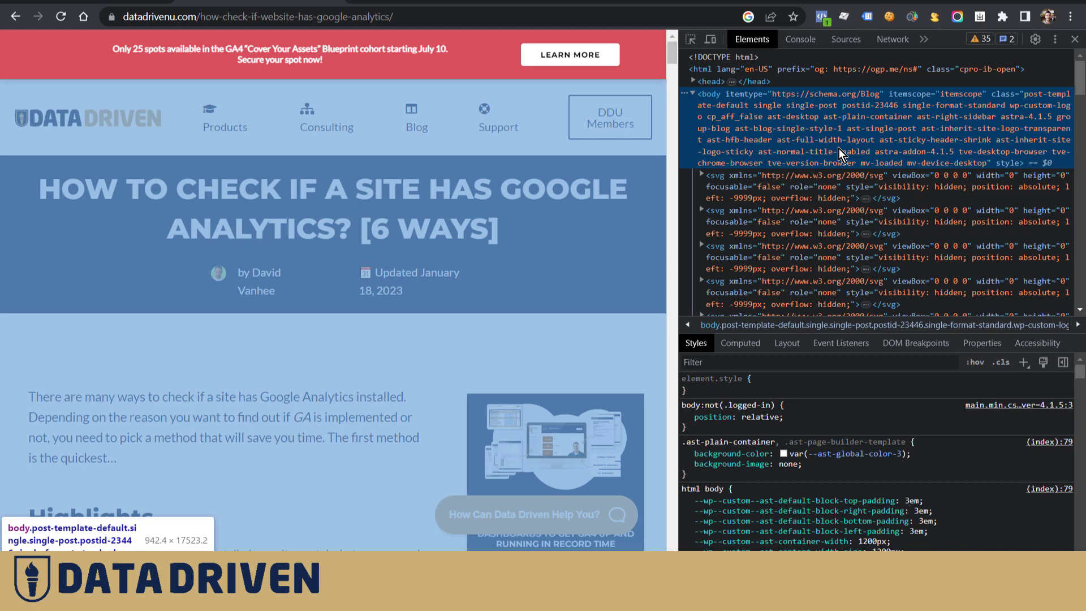
pyautogui.hotkey('ctrl', 'f')
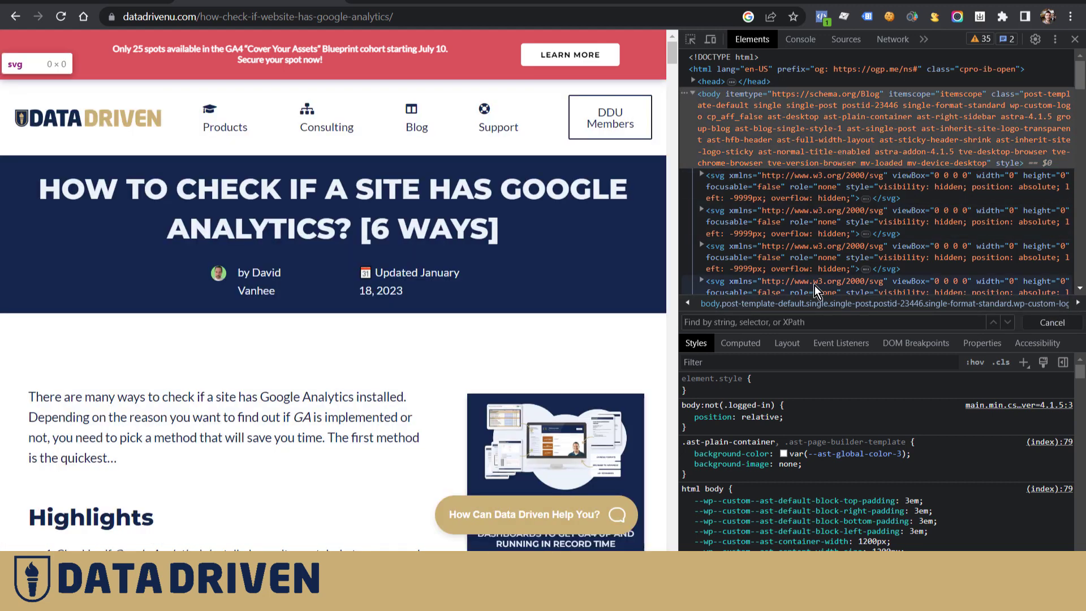
pyautogui.write('gtag')
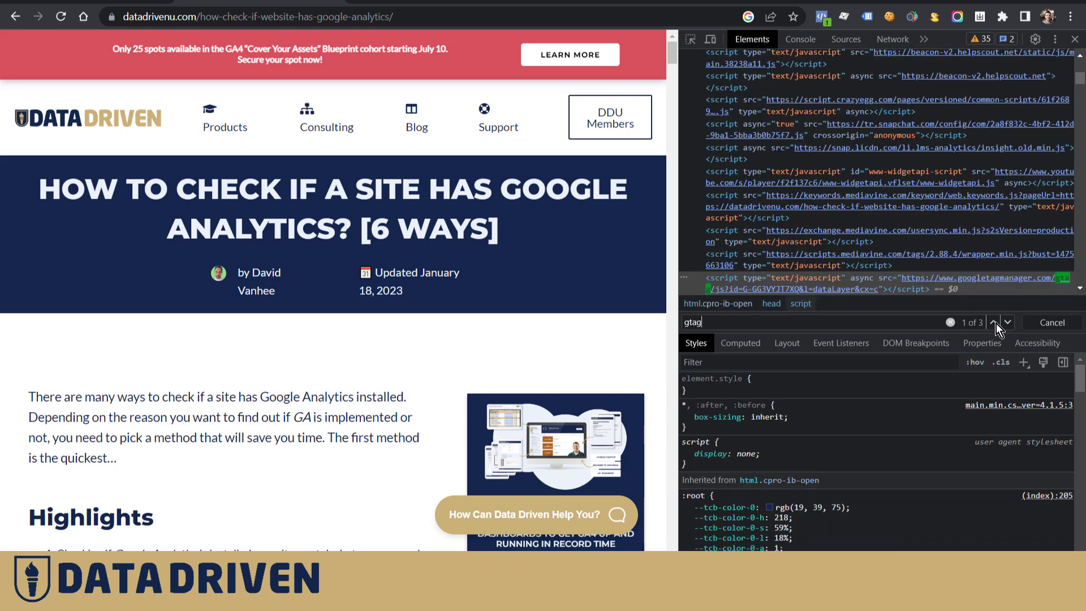
pyautogui.click(993, 323)
pyautogui.click(993, 323)
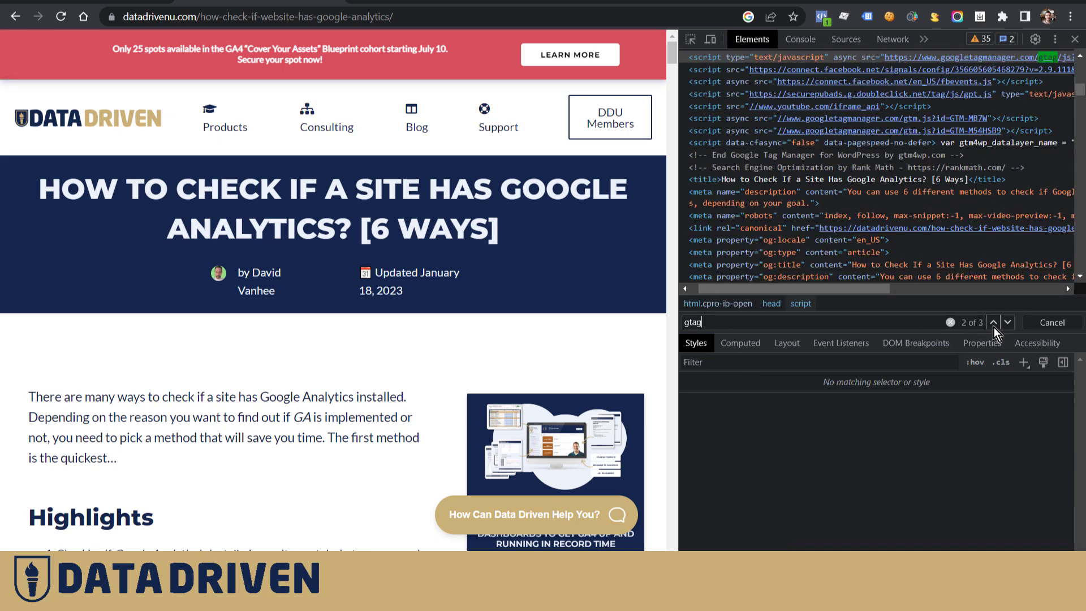
pyautogui.moveTo(860, 290); pyautogui.dragTo(914, 293)
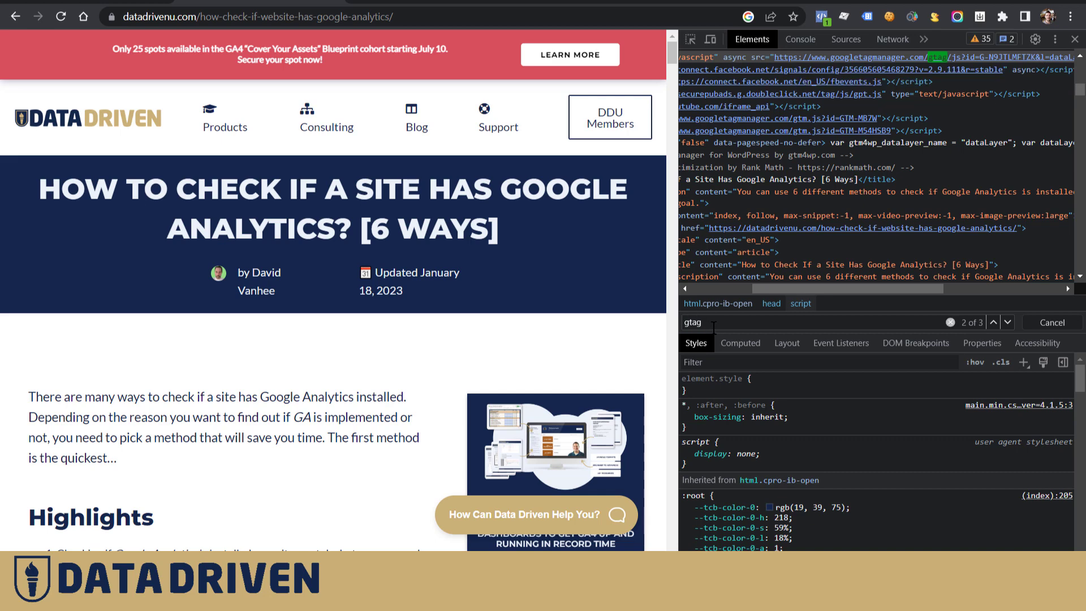
# Narrow the markup search to '=g-', then 'g-', stepping through the 81 matches.
pyautogui.press('BackSpace')
pyautogui.press('BackSpace')
pyautogui.press('BackSpace')
pyautogui.press('BackSpace')
pyautogui.write('=g-')
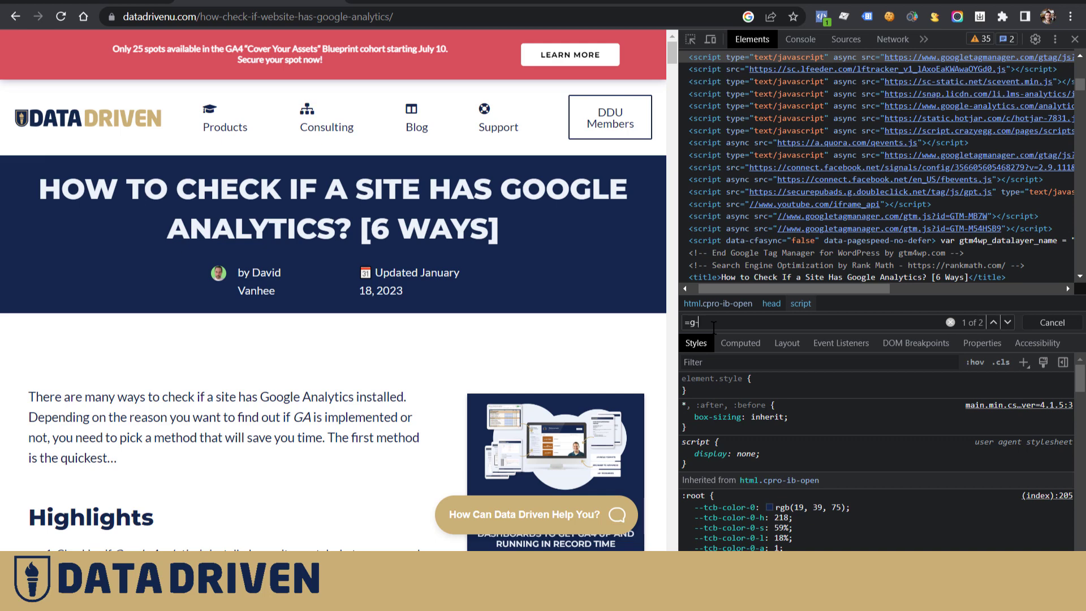
pyautogui.press('Return')
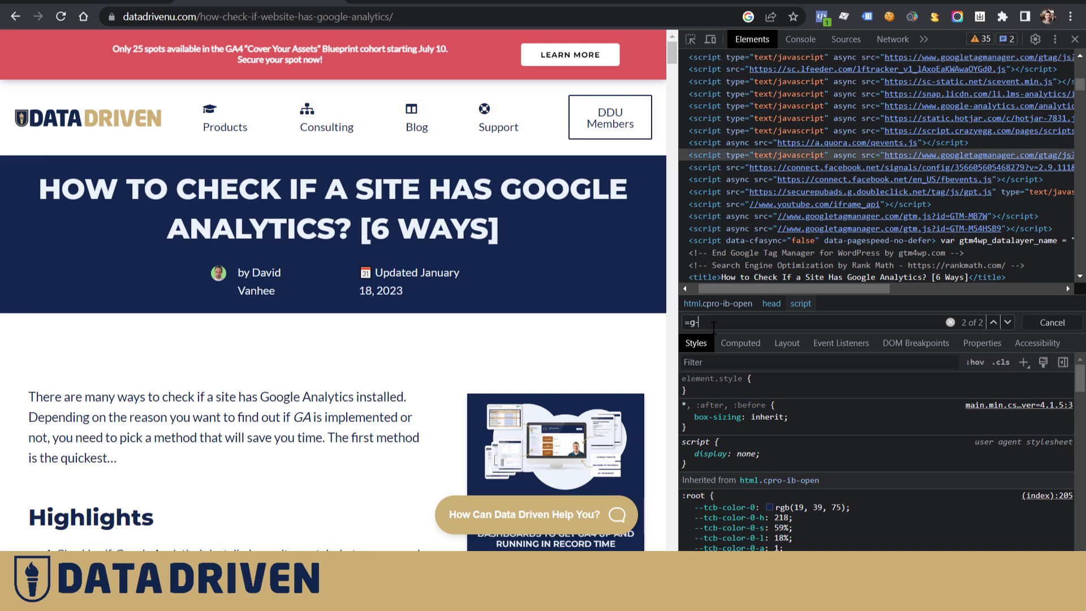
pyautogui.moveTo(738, 289); pyautogui.dragTo(897, 288)
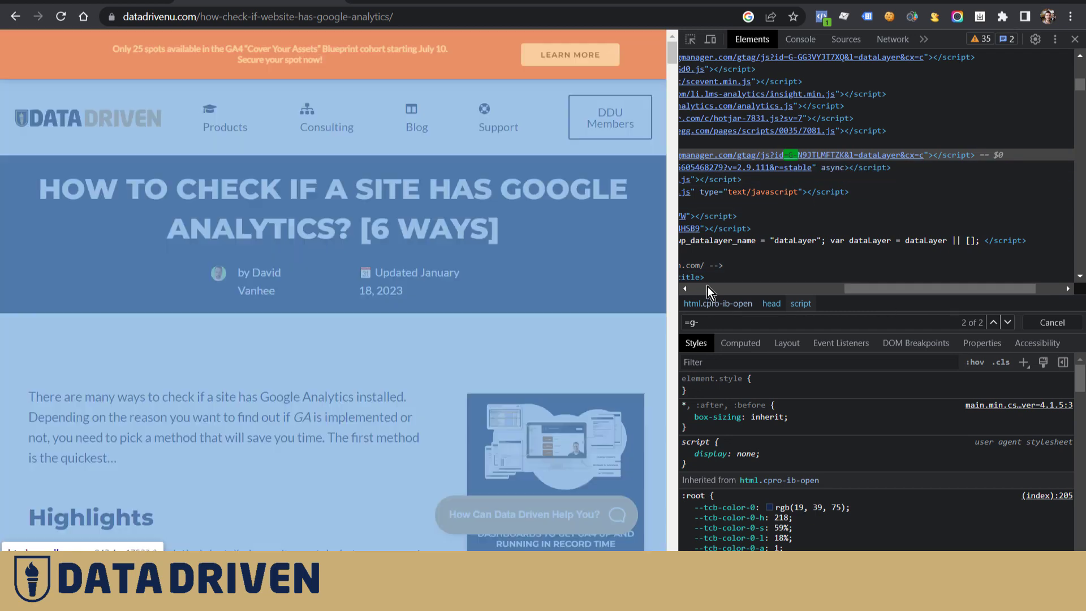
pyautogui.click(692, 323)
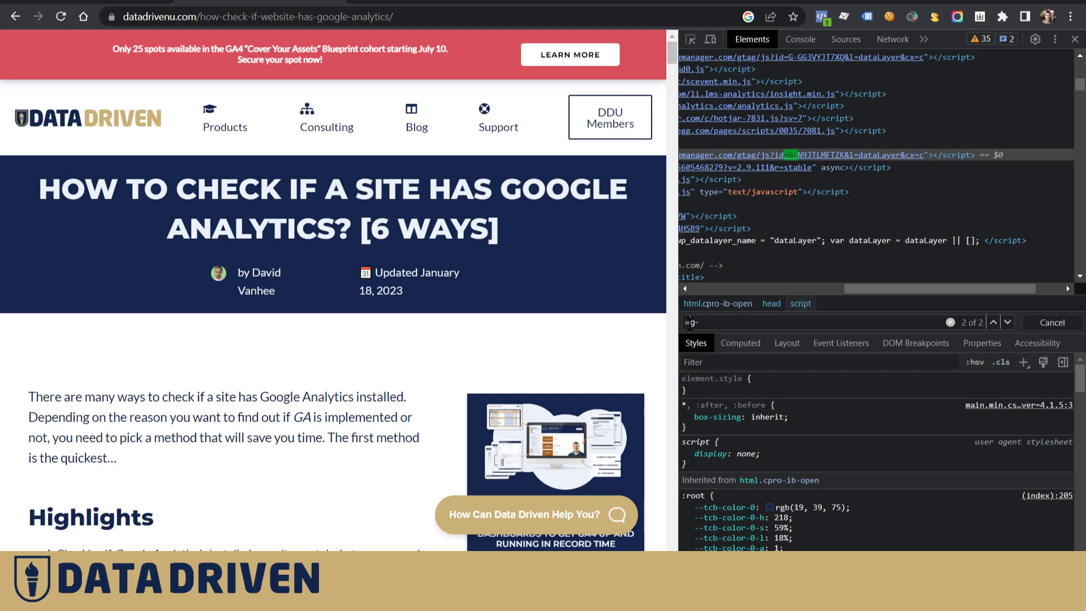
pyautogui.press('BackSpace')
pyautogui.press('Return')
pyautogui.press('Return')
pyautogui.press('Return')
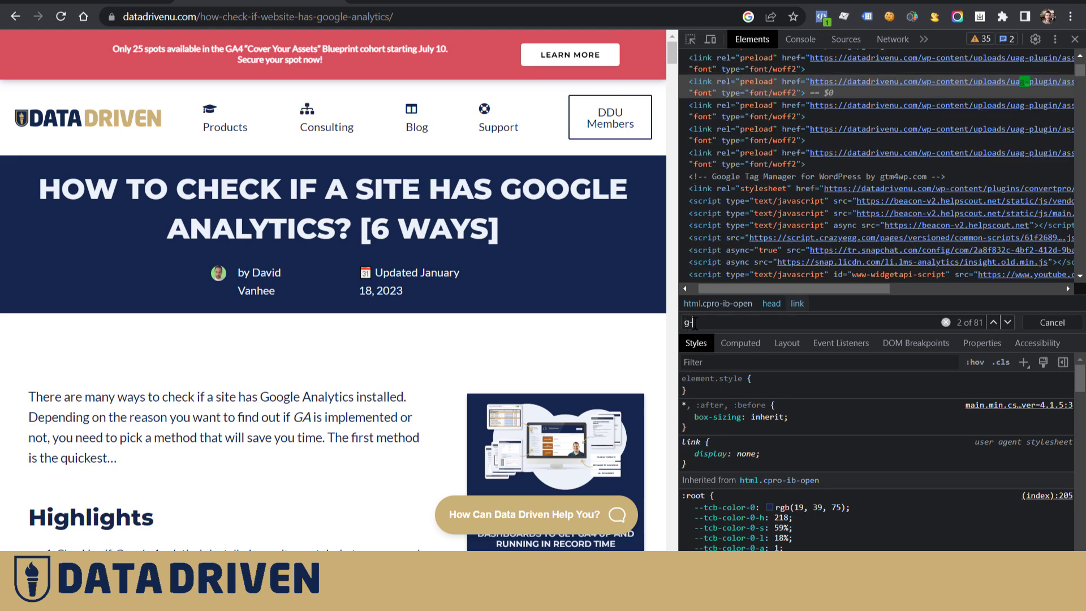
pyautogui.press('Return')
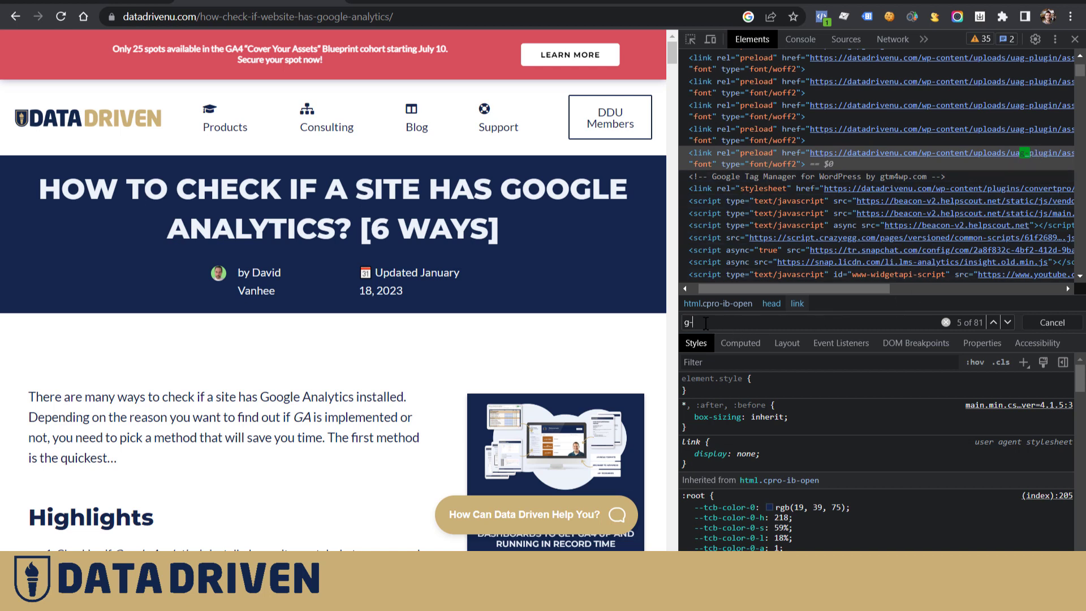
pyautogui.click(1049, 323)
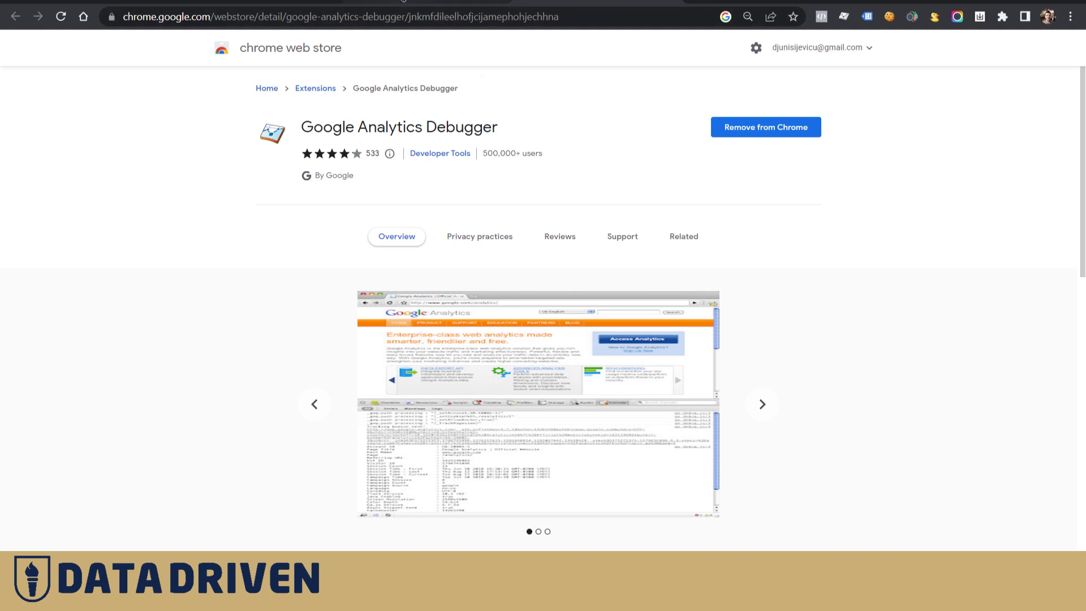
# Compare the Analytics Debugger and Google Analytics Debugger store listings, then return to the datadrivenu.com article.
pyautogui.click(403, 1)
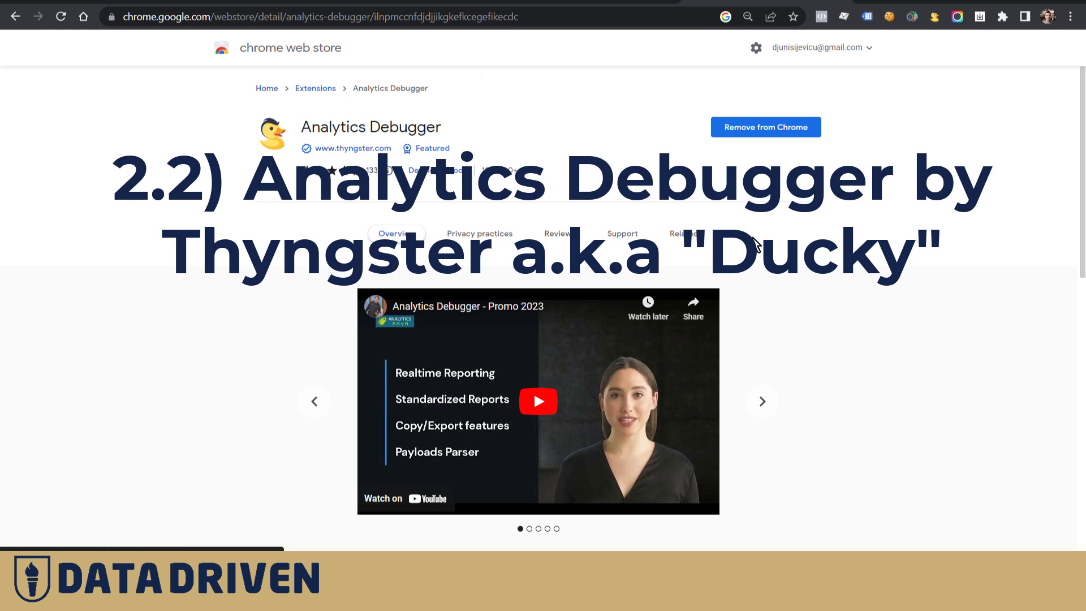
pyautogui.click(593, 1)
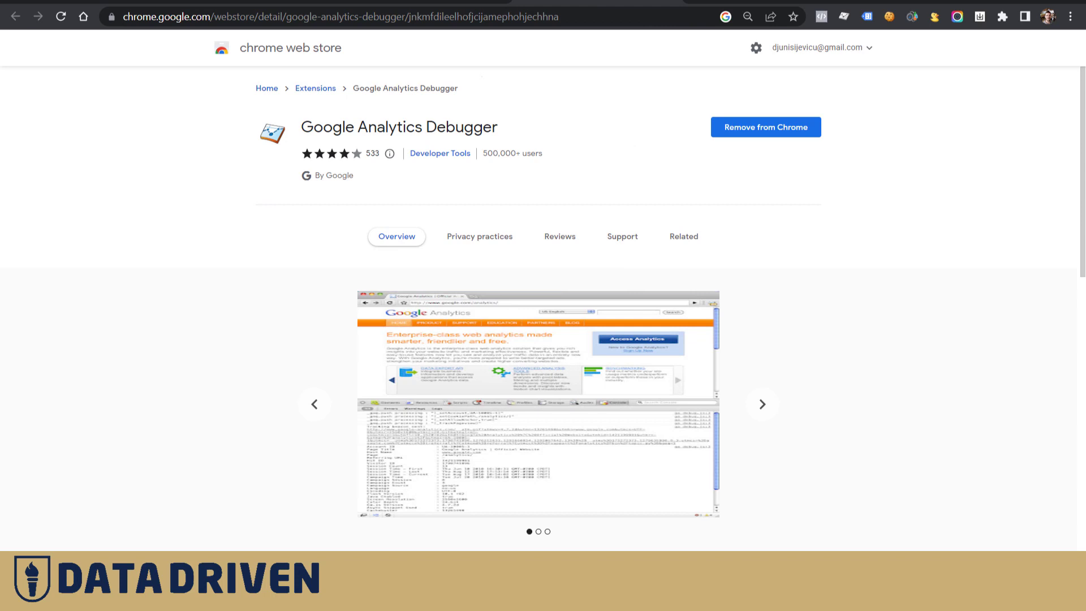
pyautogui.click(262, 2)
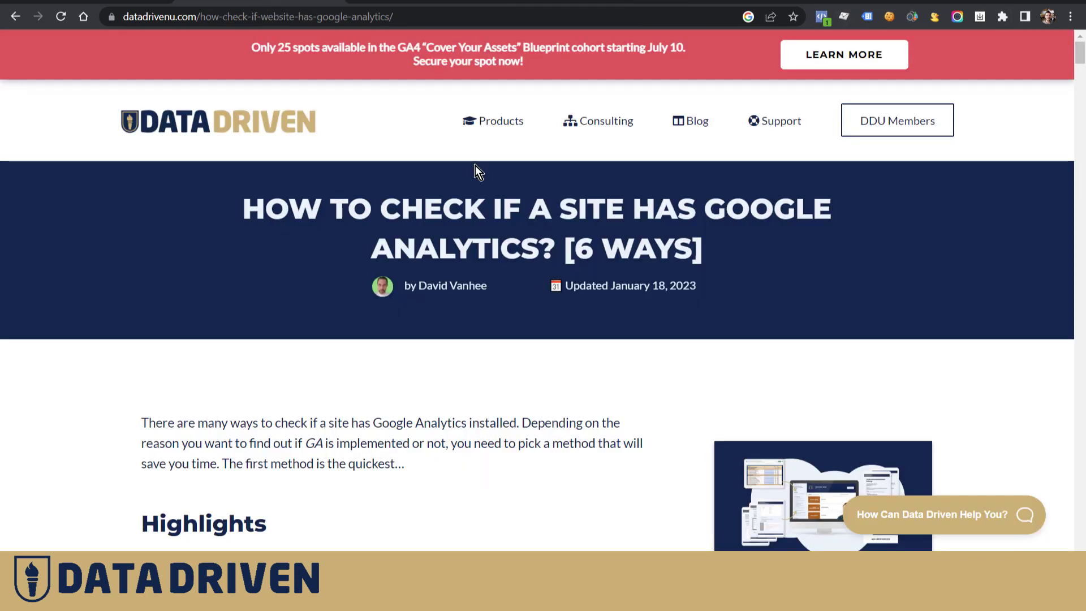
# Turn on GA Debugger and scroll the Console's analytics.js log of fired tags and pageview beacons.
pyautogui.click(844, 17)
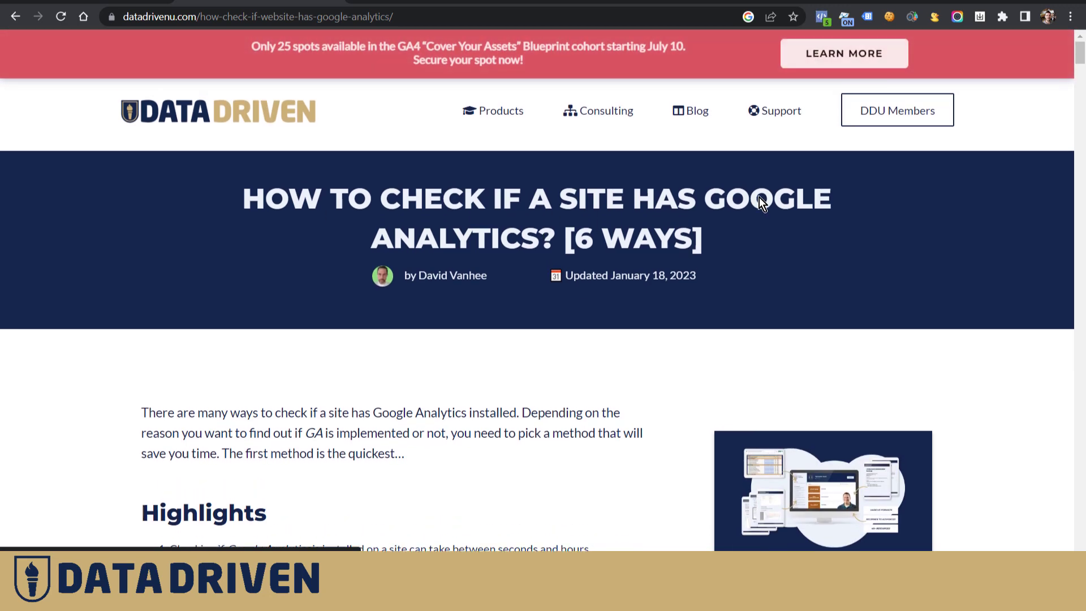
pyautogui.press('F12')
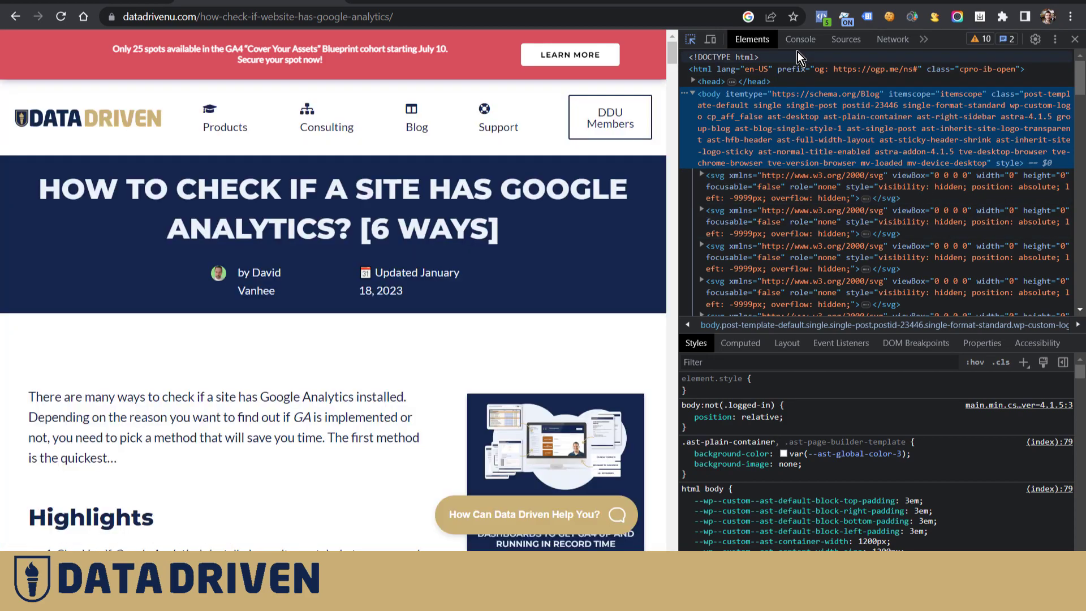
pyautogui.click(797, 42)
pyautogui.scroll(20, 887, 258)
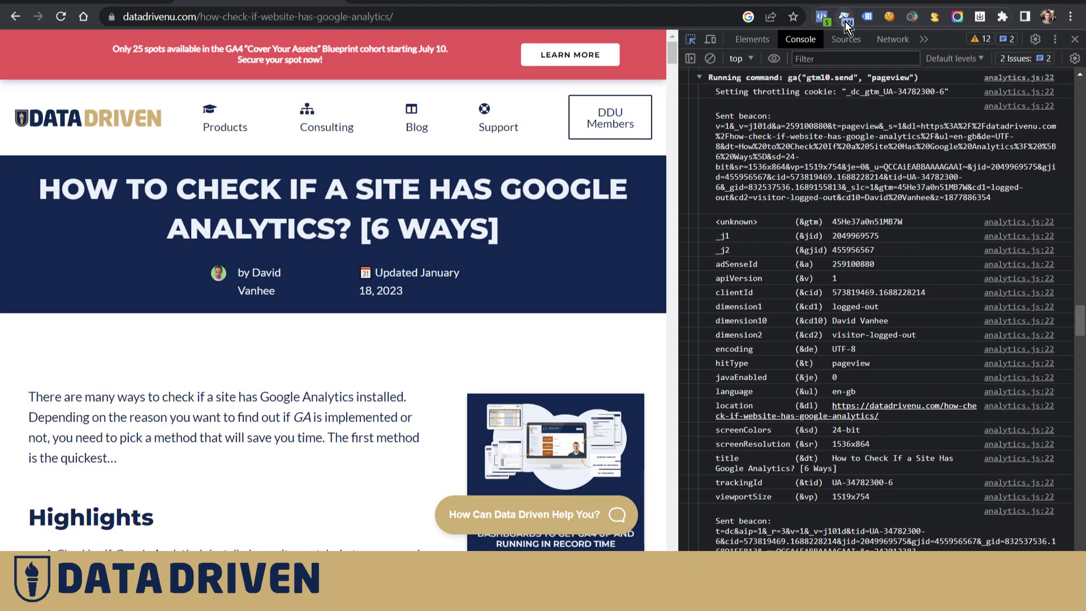
pyautogui.scroll(5, 887, 176)
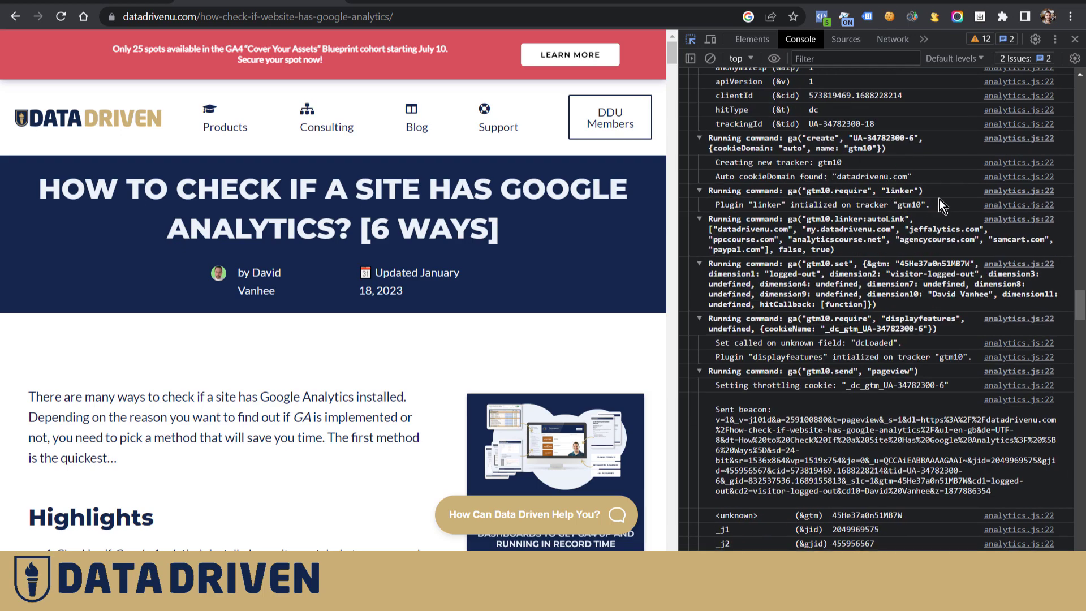
pyautogui.scroll(-9, 884, 271)
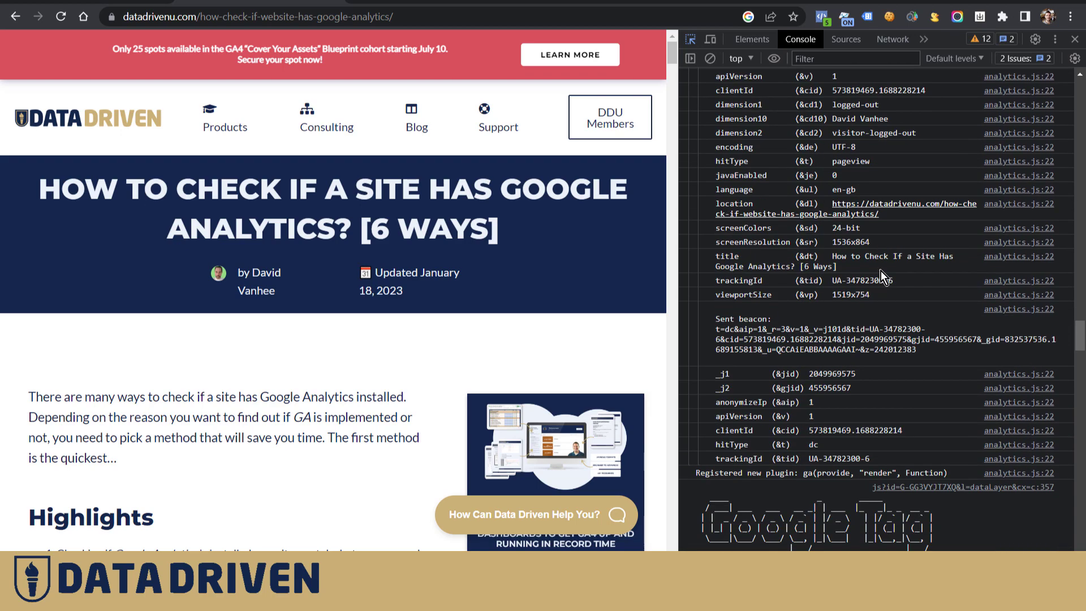
pyautogui.scroll(-6, 880, 270)
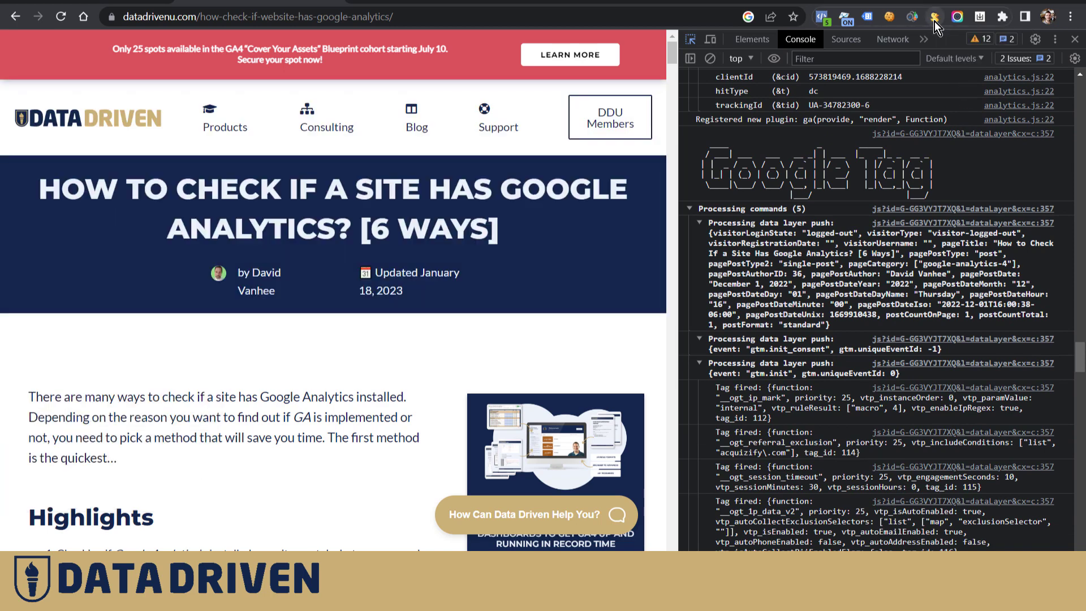
# Open the Analytics Debugger panel from the DevTools overflow menu and start debugging the page.
pyautogui.click(935, 17)
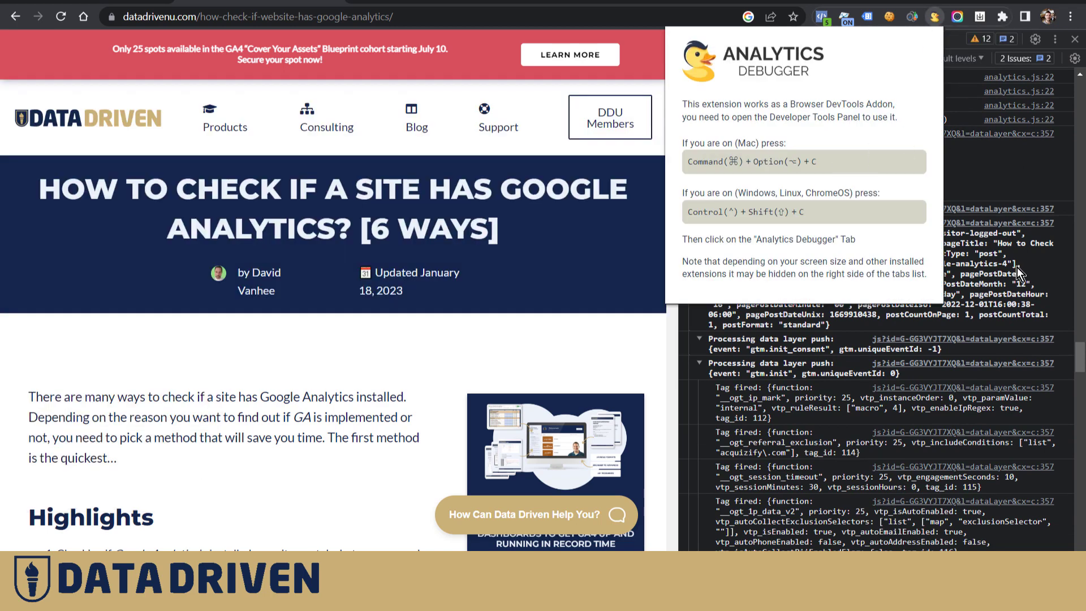
pyautogui.click(1004, 189)
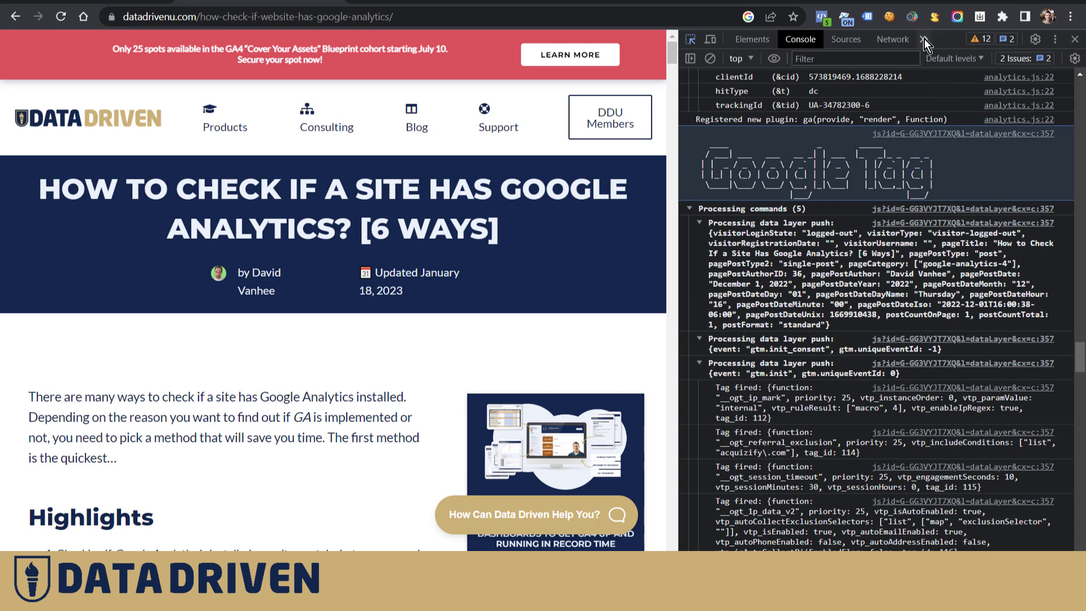
pyautogui.click(924, 40)
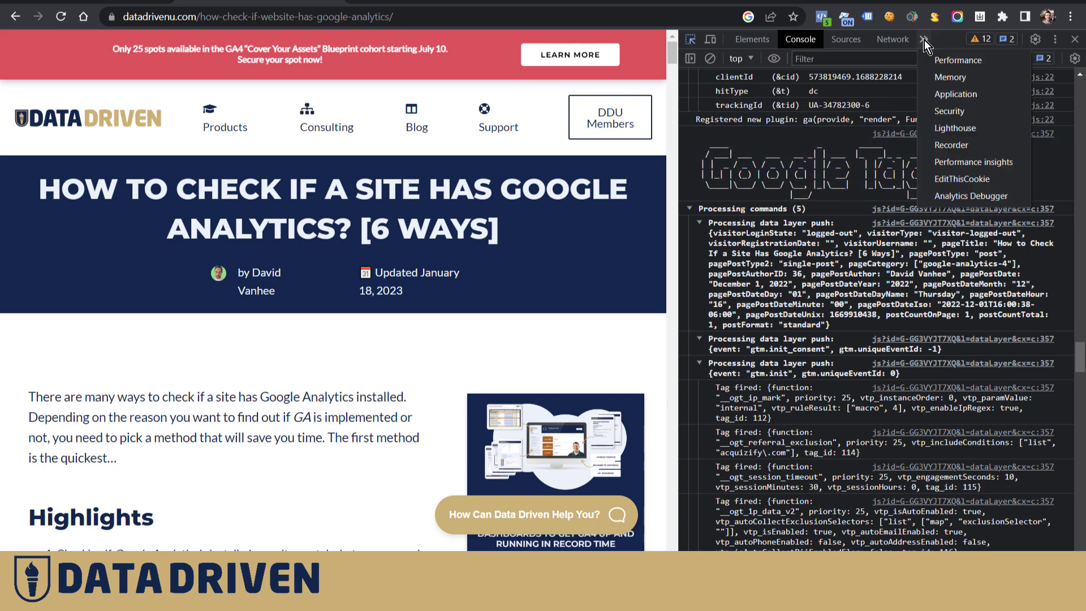
pyautogui.click(968, 196)
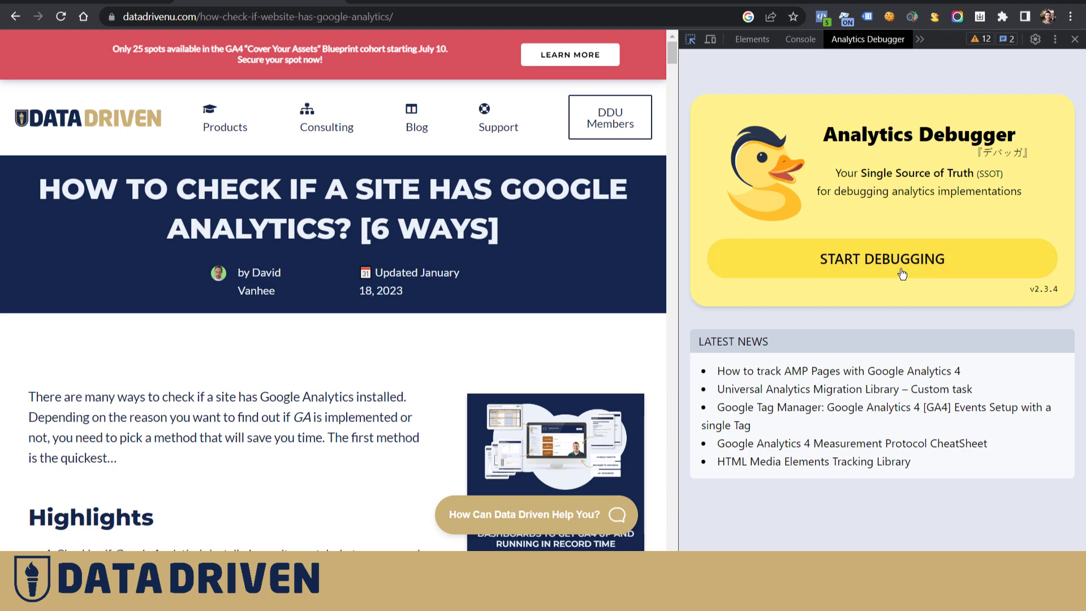
pyautogui.click(902, 273)
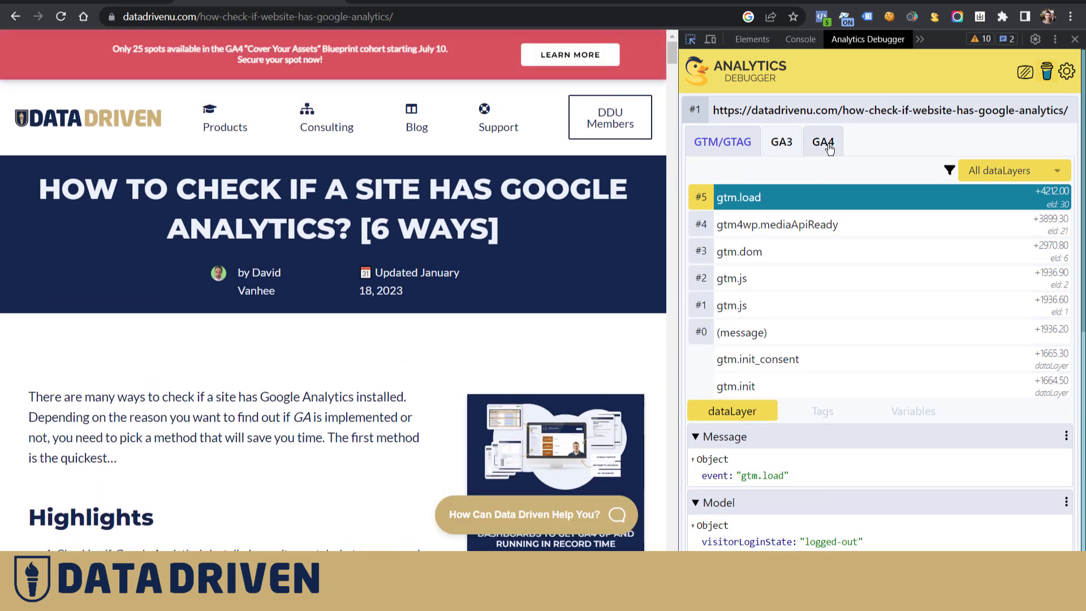
# Show the GA4 events and scroll through the first page_view event's details.
pyautogui.click(832, 148)
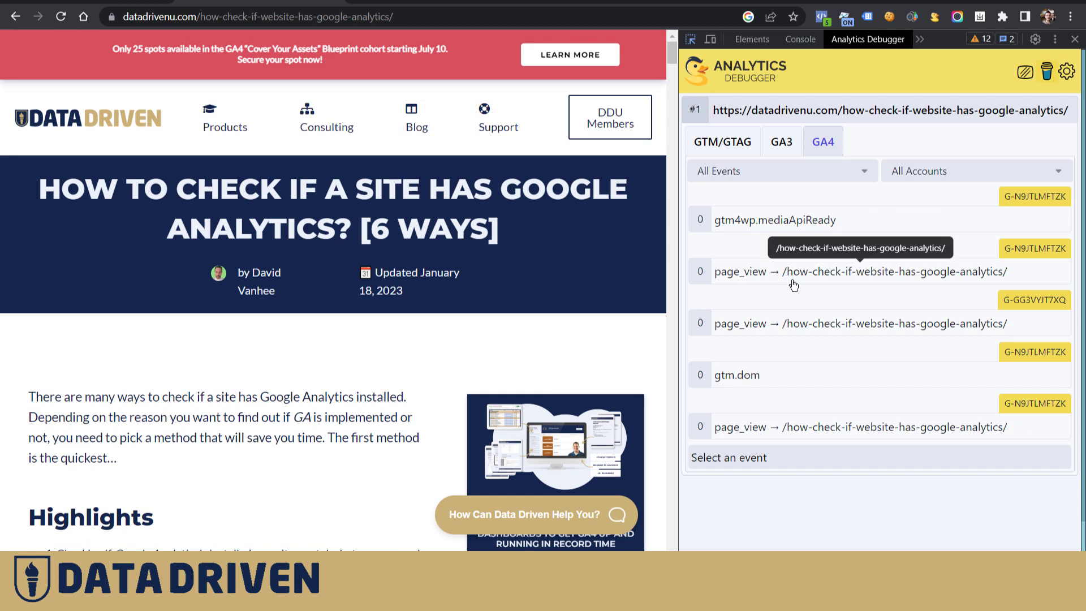
pyautogui.click(742, 272)
pyautogui.scroll(-1, 800, 460)
pyautogui.scroll(-7, 800, 461)
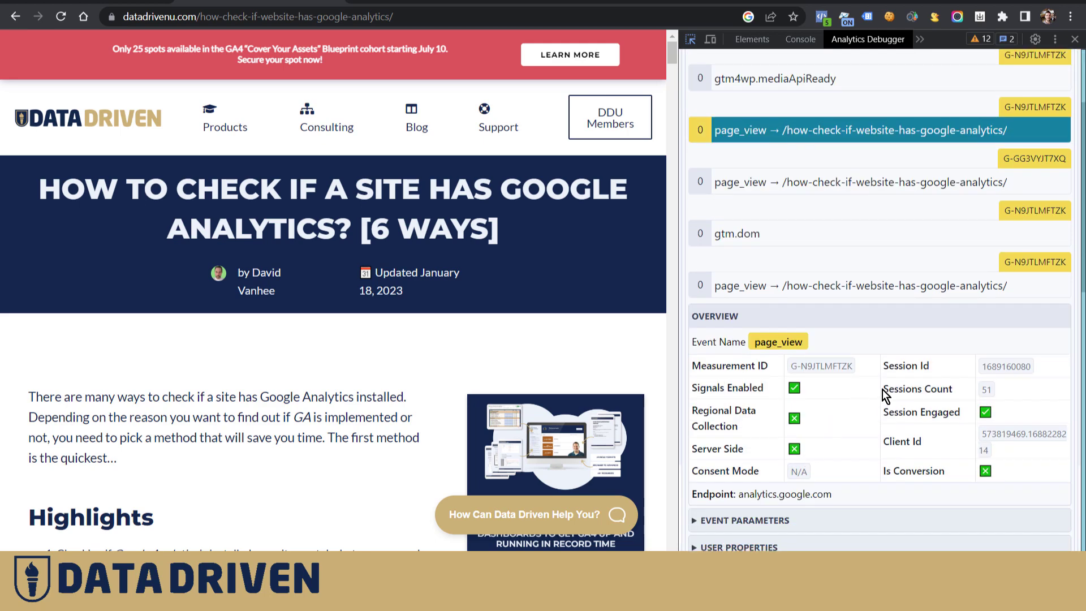
pyautogui.scroll(4, 886, 427)
pyautogui.scroll(-3, 886, 427)
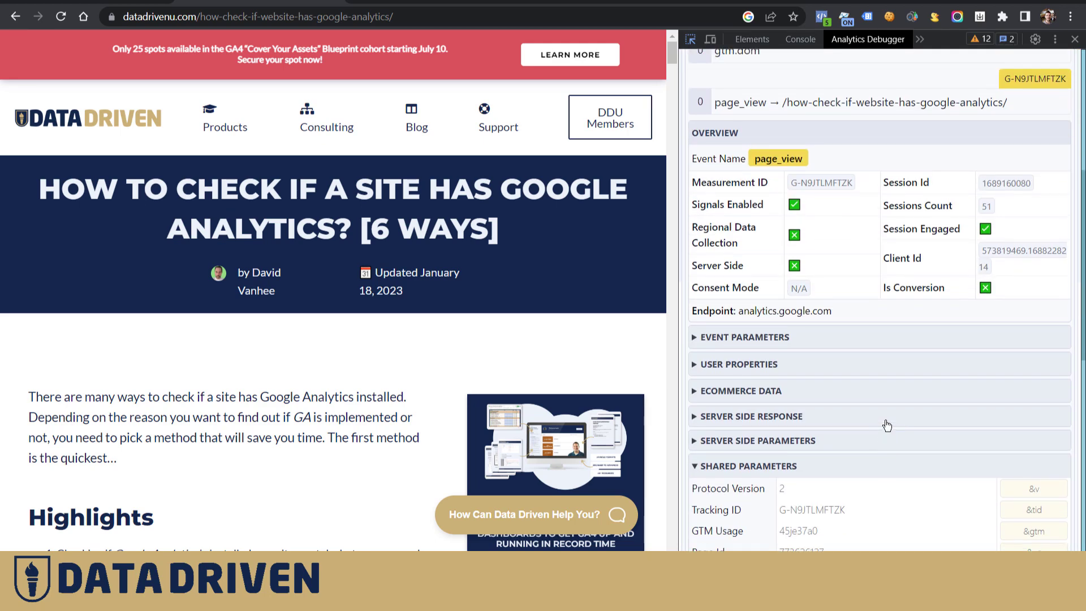
pyautogui.scroll(6, 886, 427)
pyautogui.scroll(-10, 862, 408)
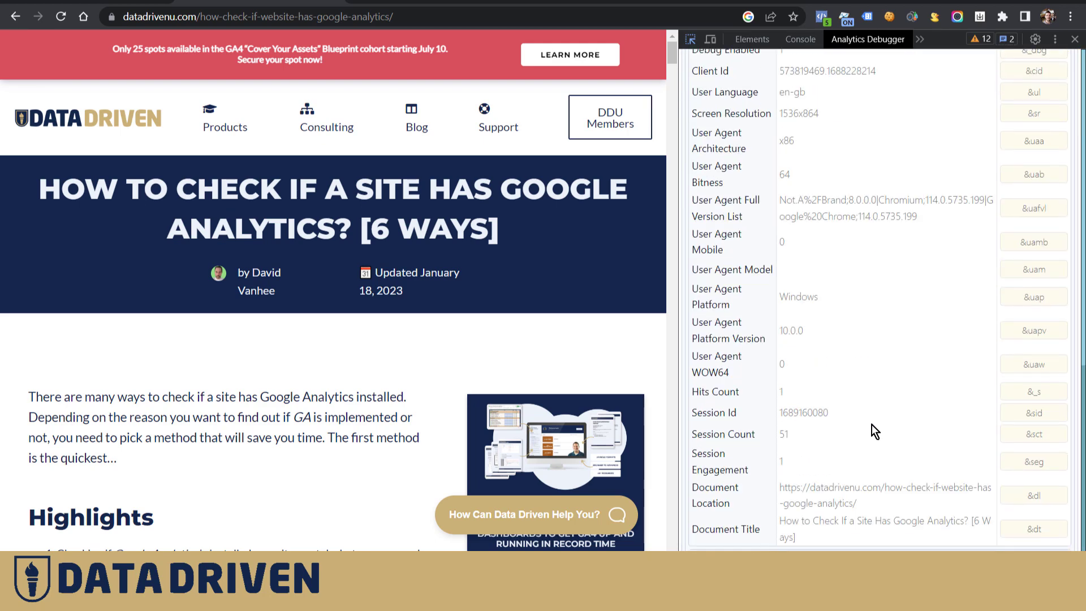
pyautogui.scroll(10, 873, 425)
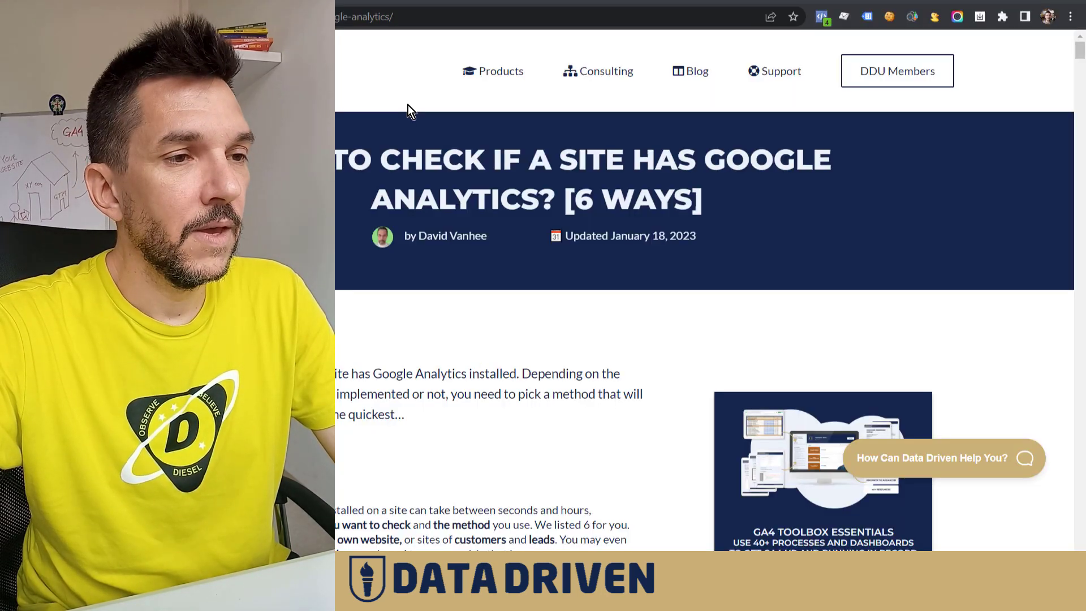
# Enable Tag Assistant Legacy on the article and reload the page.
pyautogui.click(866, 17)
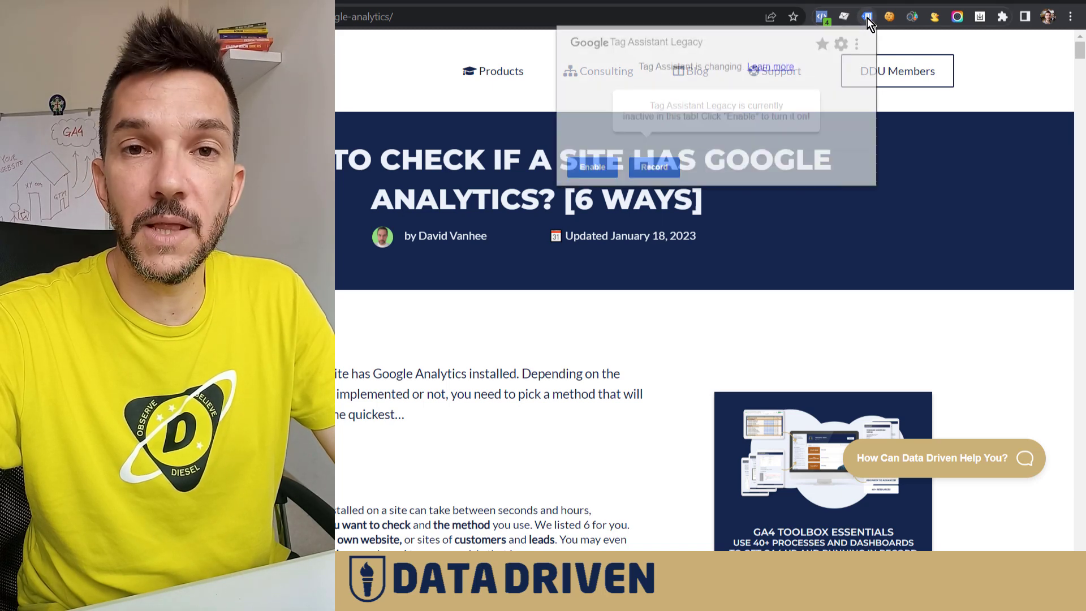
pyautogui.click(598, 174)
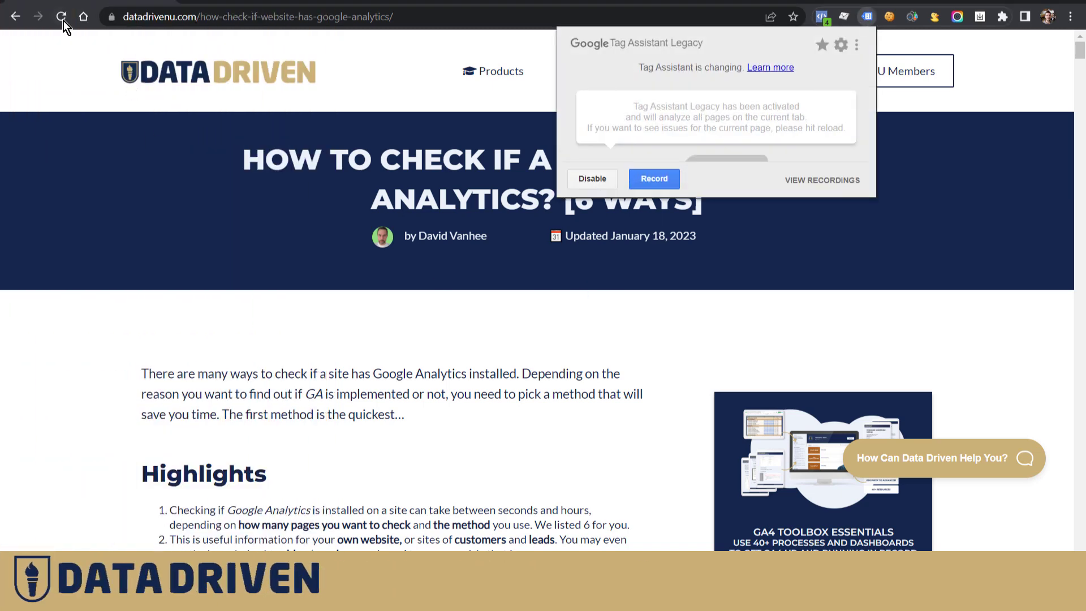
pyautogui.click(62, 19)
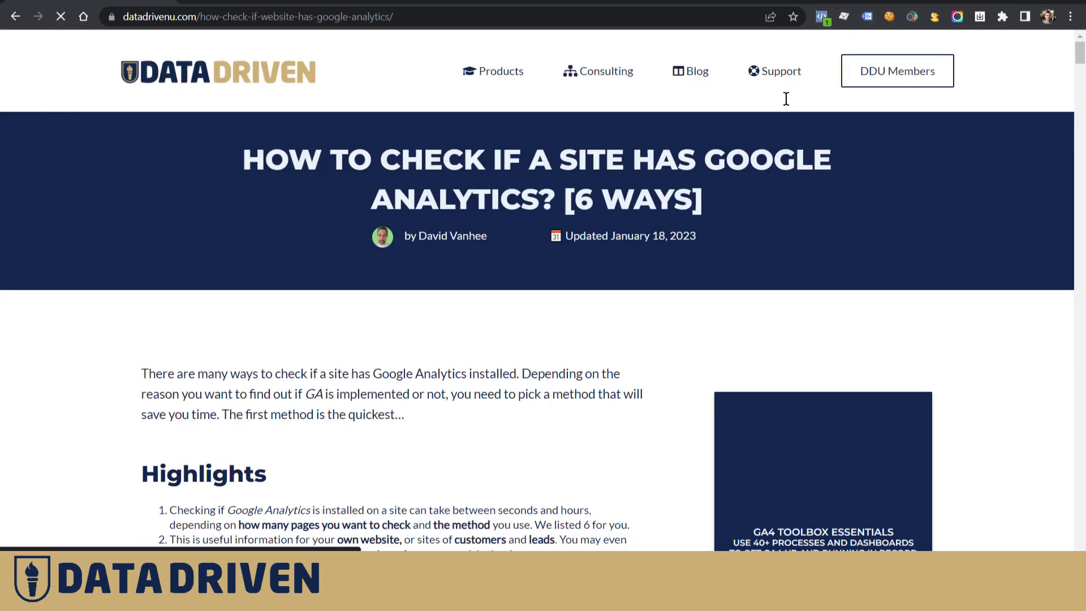
# Review the 9 detected tags and optimization hints in the Result of Tag Analysis.
pyautogui.click(866, 20)
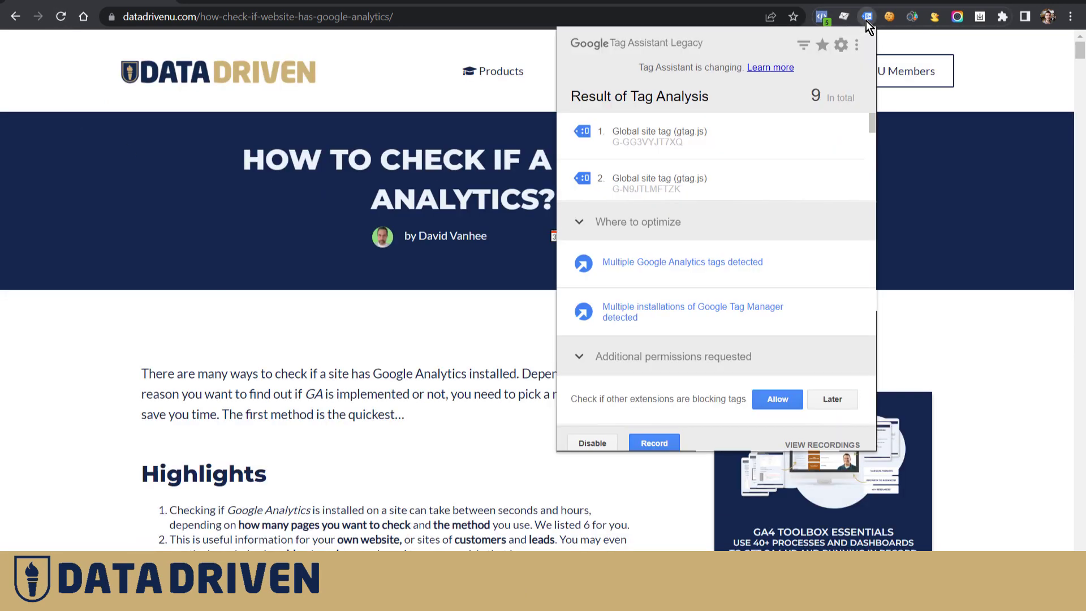
pyautogui.click(573, 222)
pyautogui.scroll(-2, 702, 164)
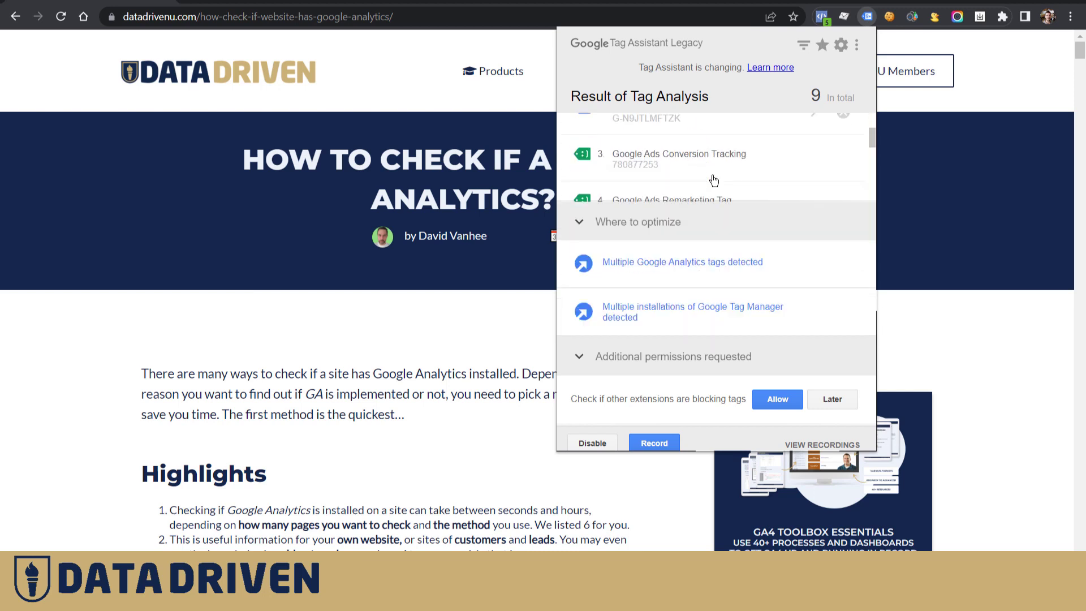
pyautogui.scroll(-1, 696, 181)
pyautogui.click(580, 225)
pyautogui.scroll(-2, 637, 196)
pyautogui.scroll(4, 676, 234)
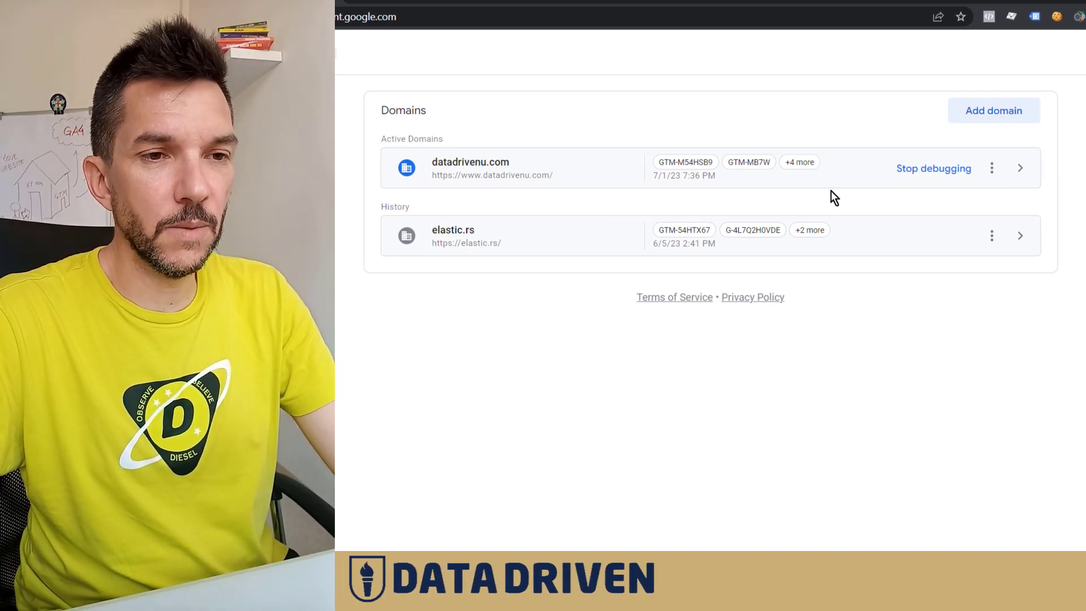
pyautogui.click(979, 112)
pyautogui.click(664, 332)
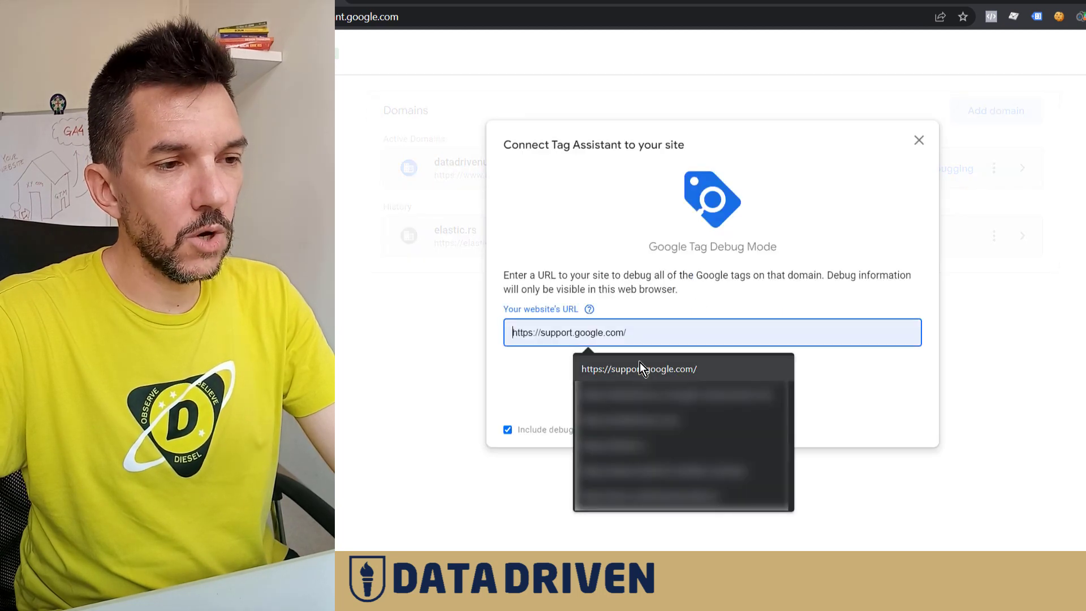
pyautogui.click(644, 367)
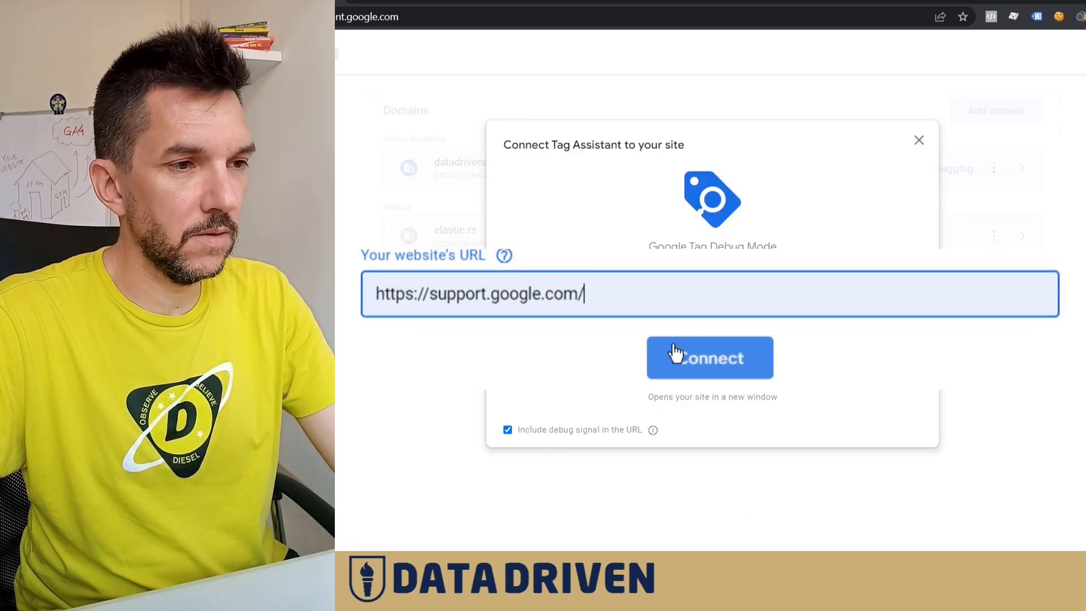
pyautogui.click(700, 371)
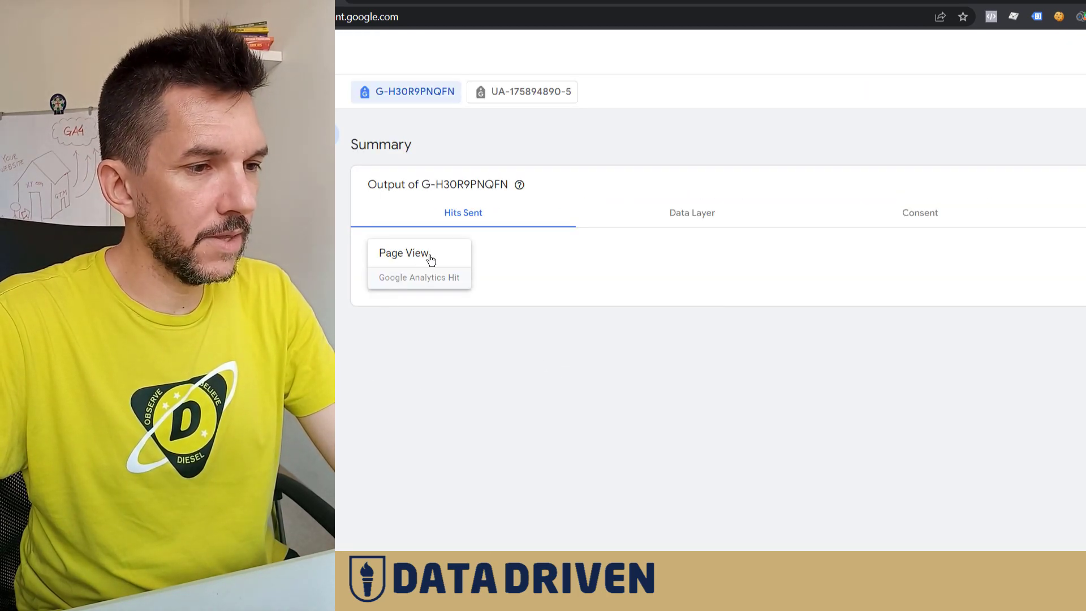
# Switch to the connected support.google.com window and open the Google Cloud help page.
pyautogui.hotkey('alt', 'Tab')
pyautogui.scroll(-7, 696, 303)
pyautogui.scroll(5, 1043, 374)
pyautogui.scroll(-1, 735, 334)
pyautogui.scroll(-4, 676, 342)
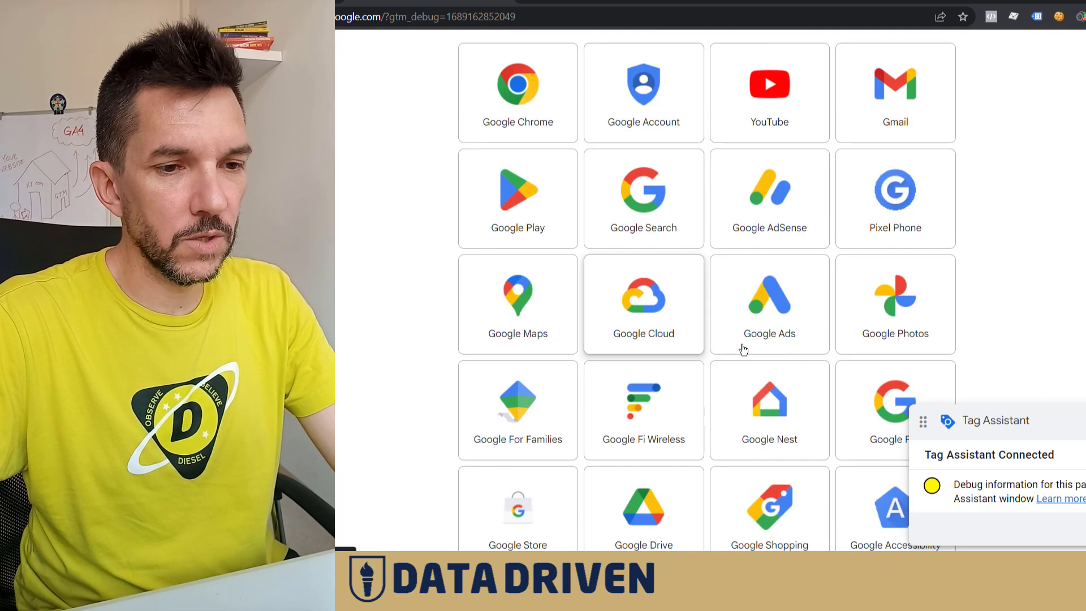
pyautogui.click(633, 318)
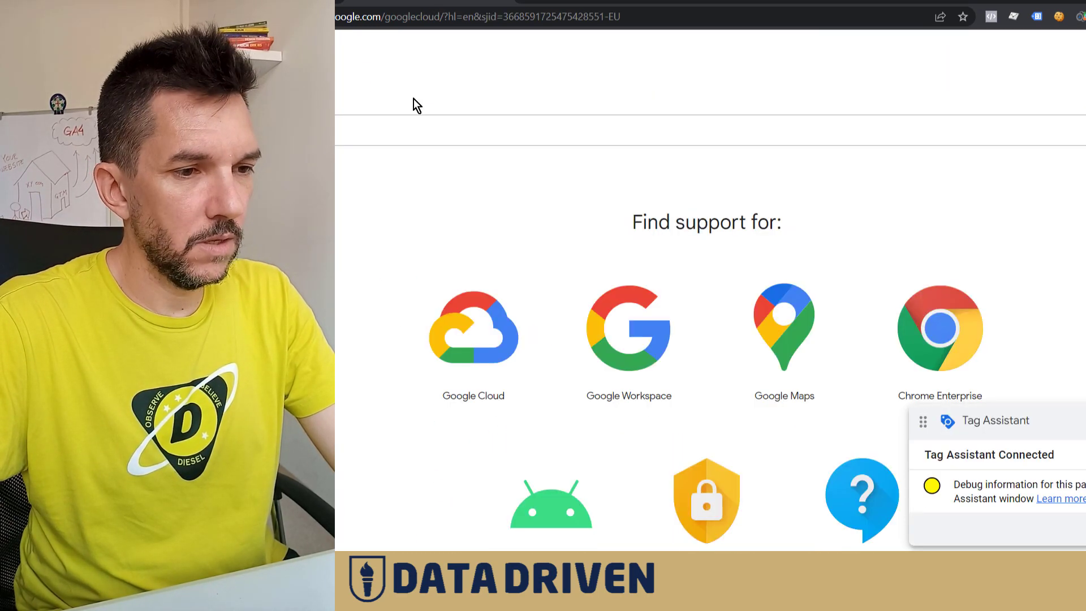
# Go back to the support product grid and open the Google Fi Wireless help page.
pyautogui.hotkey('alt', 'Tab')
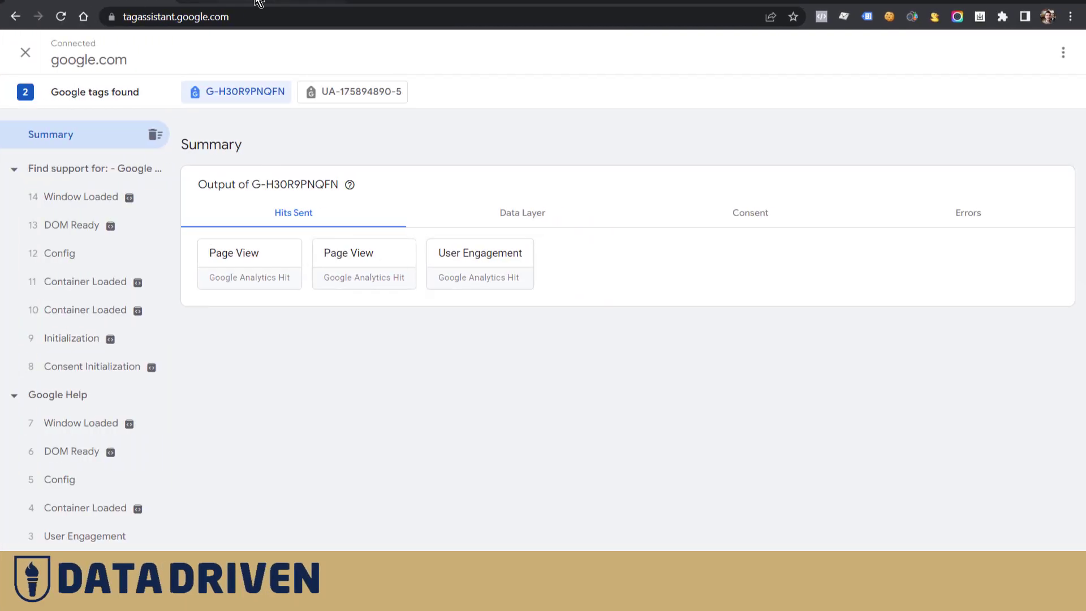
pyautogui.hotkey('alt', 'Tab')
pyautogui.click(16, 20)
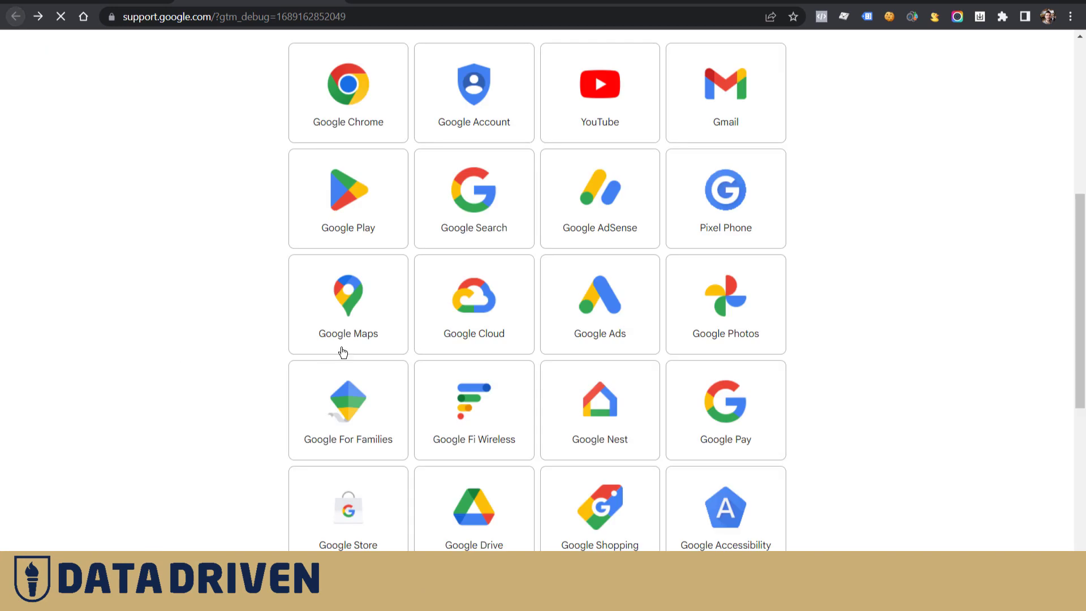
pyautogui.click(479, 423)
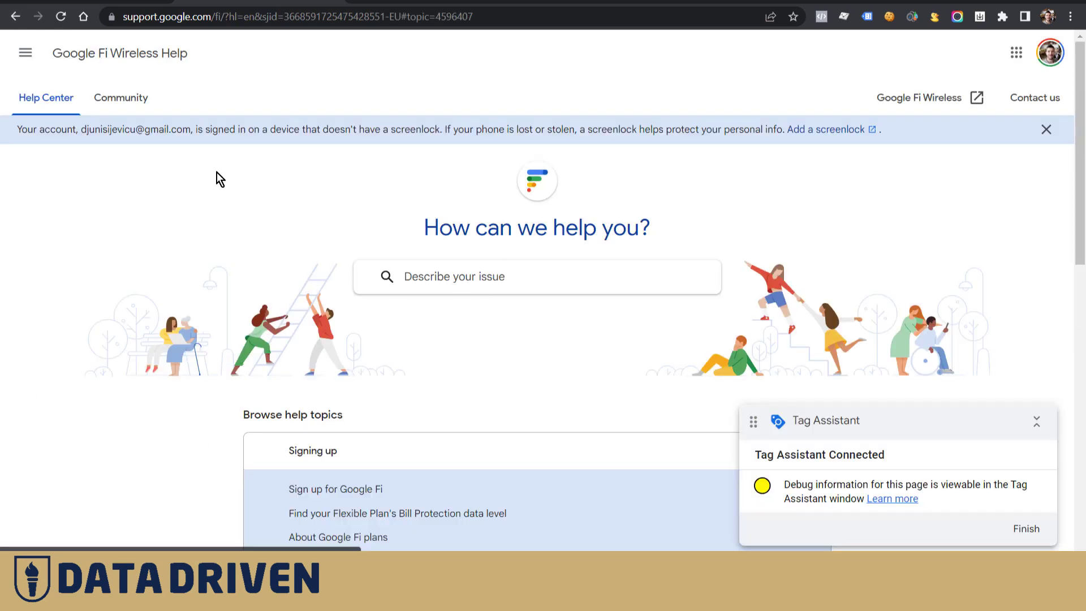
# Inspect the Consent Initialization, Initialization, Container Loaded and Window Loaded events in Tag Assistant.
pyautogui.click(91, 4)
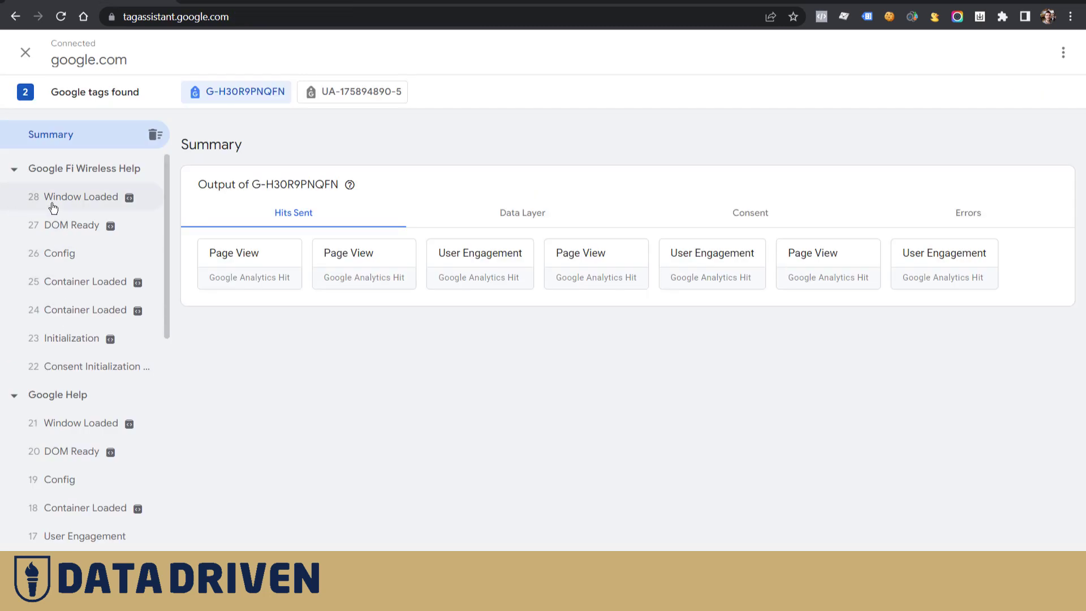
pyautogui.click(59, 364)
pyautogui.click(60, 338)
pyautogui.click(71, 319)
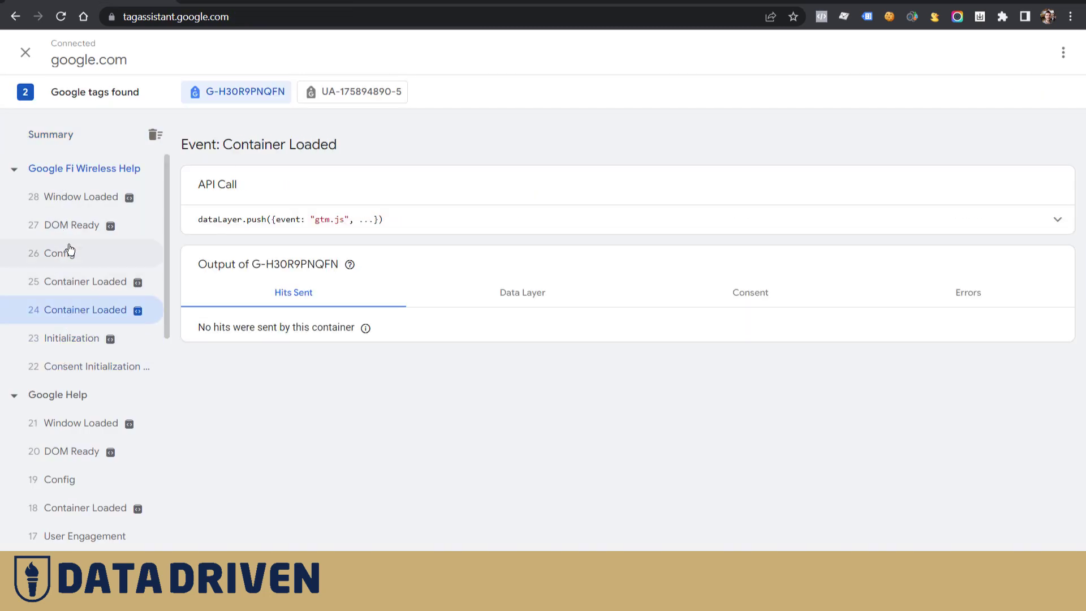
pyautogui.click(65, 198)
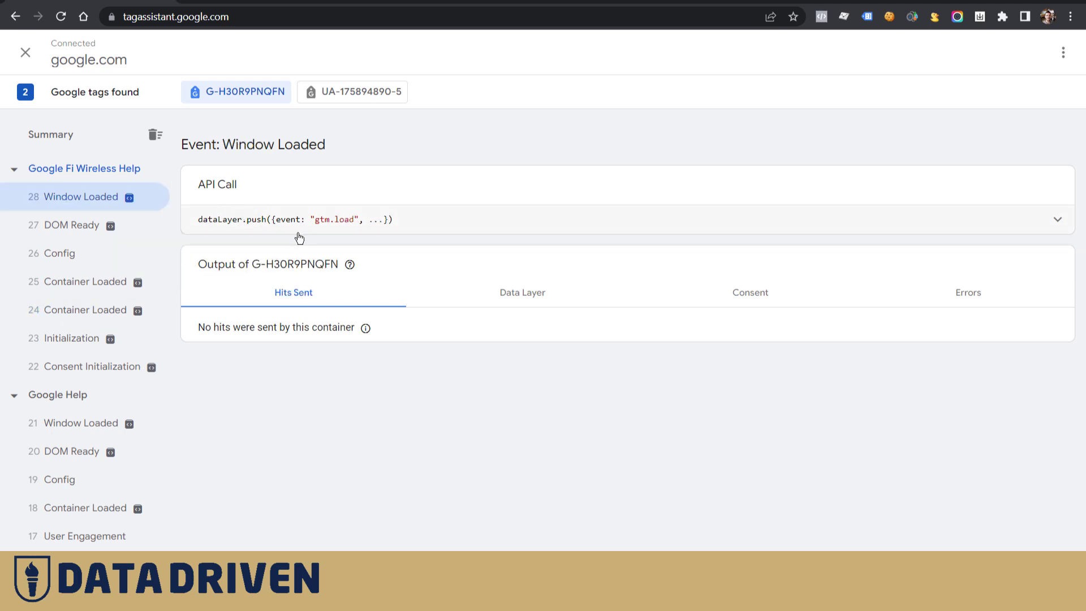
# Open the Google Fi Wireless site in a new tab so Tag Assistant detects four tags.
pyautogui.click(245, 2)
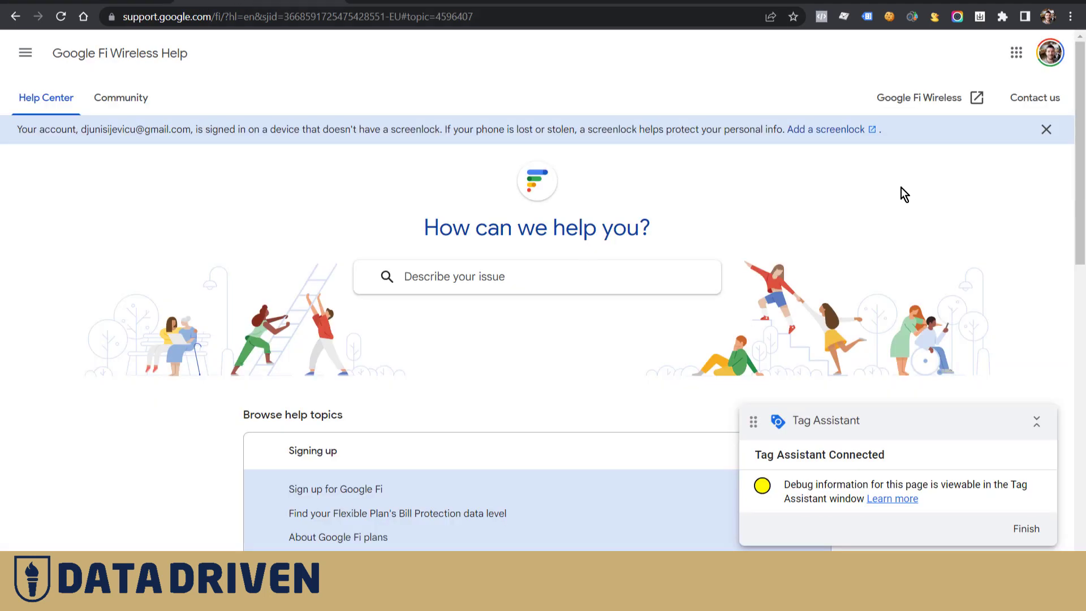
pyautogui.click(924, 105)
pyautogui.click(98, 2)
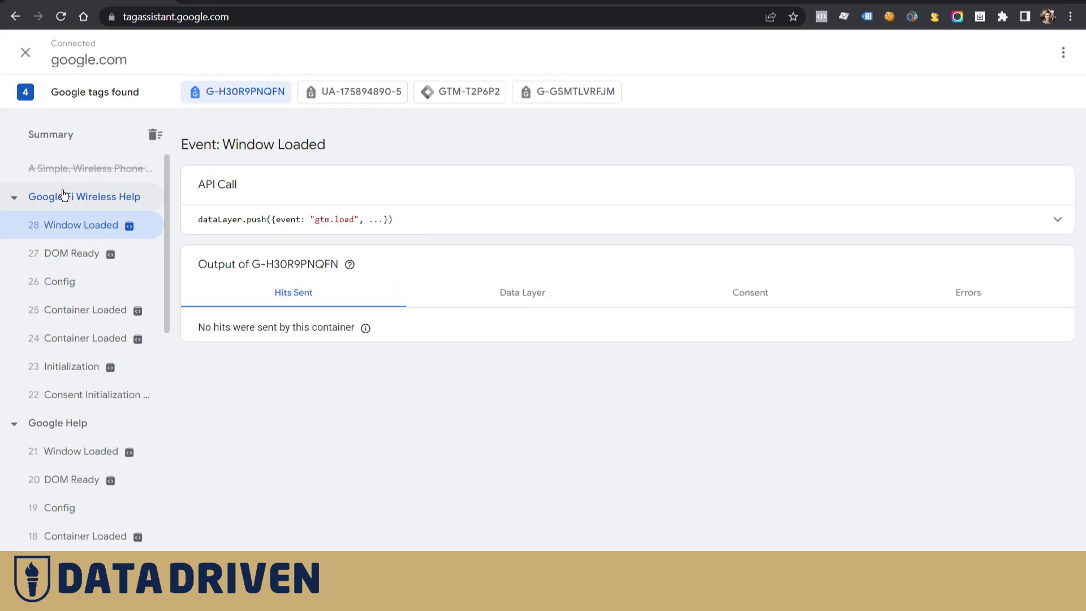
# Select the G-GSMTLVRFJM tag and examine its chat_availability events with the expanded dataLayer.push call.
pyautogui.click(576, 102)
pyautogui.scroll(-3, 133, 296)
pyautogui.scroll(3, 102, 423)
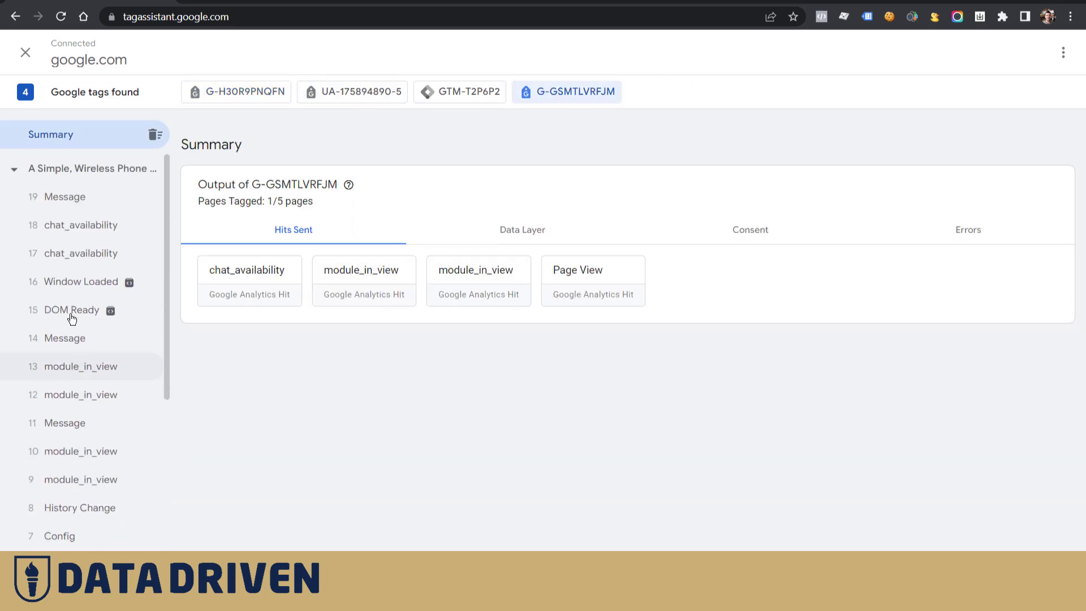
pyautogui.click(54, 229)
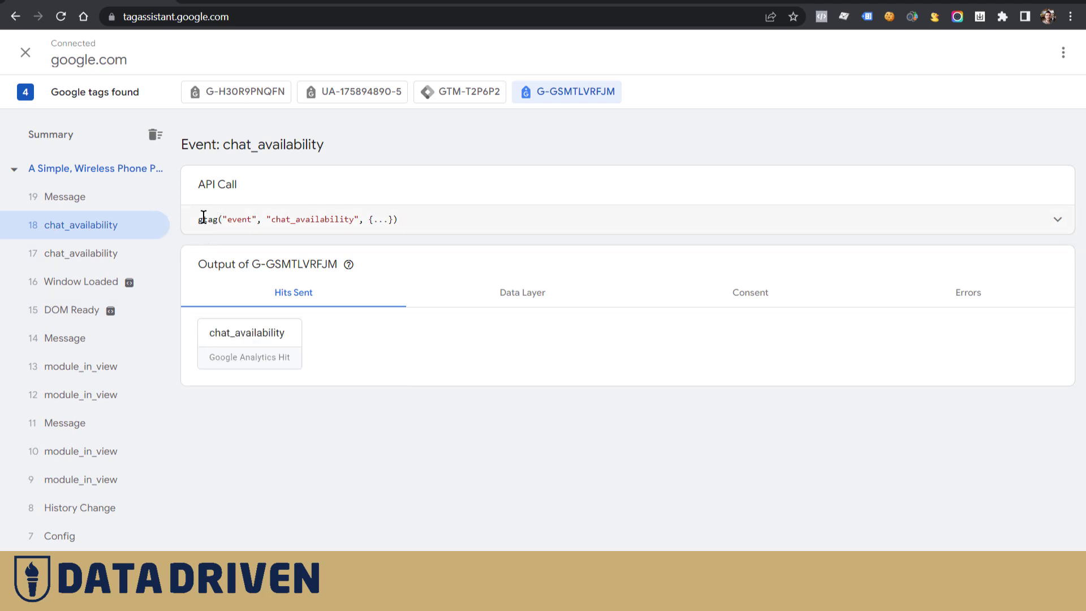
pyautogui.click(87, 265)
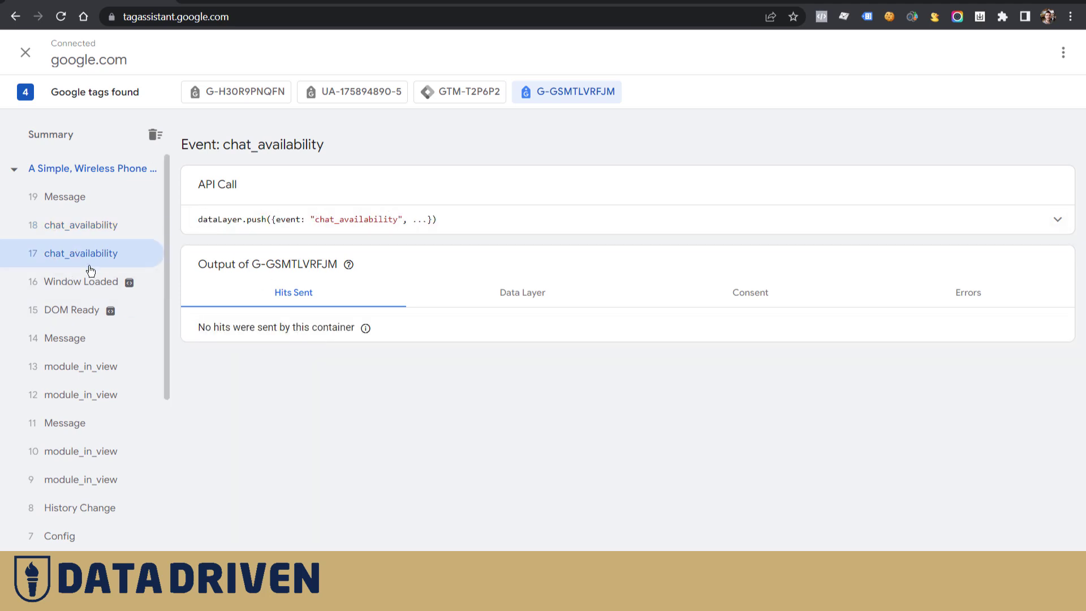
pyautogui.moveTo(232, 220); pyautogui.dragTo(271, 221)
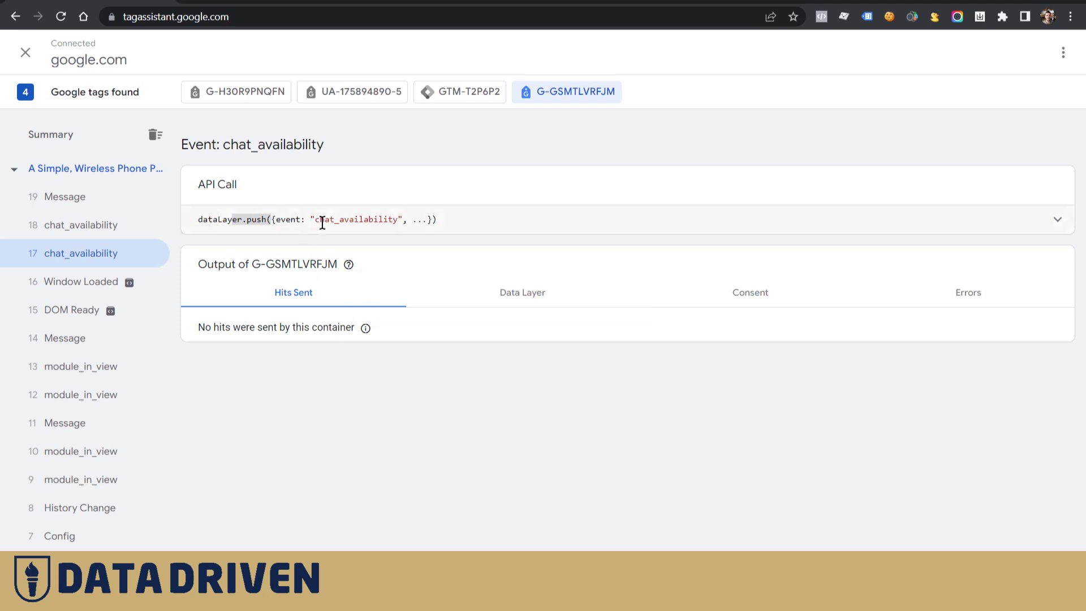
pyautogui.click(1057, 220)
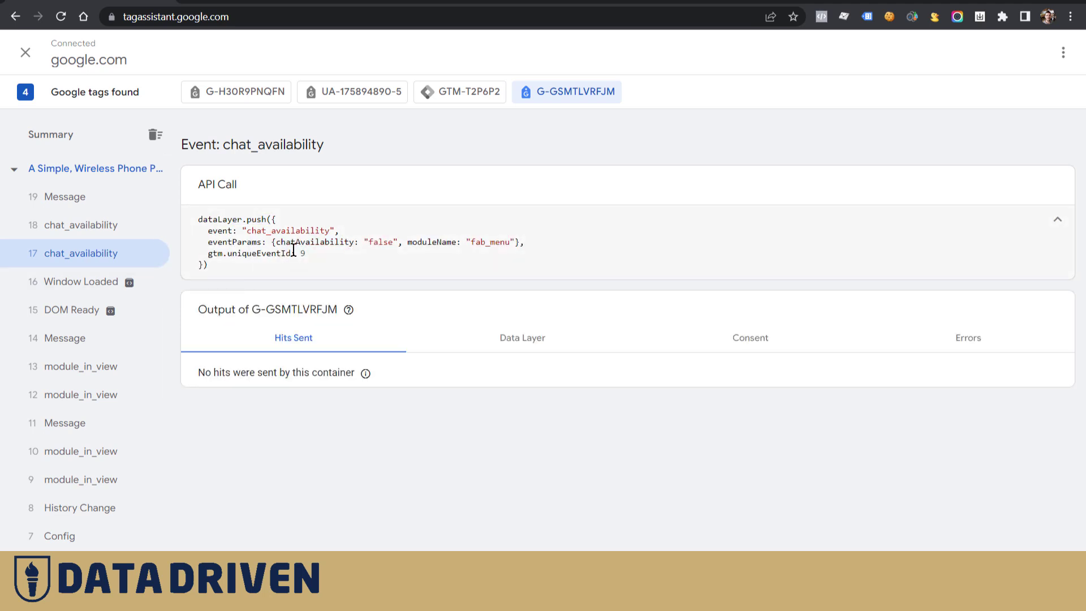
# Inspect the module_in_view event's parameters, including send_to G-GSMTLVRFJM, then return to the Help page.
pyautogui.click(73, 342)
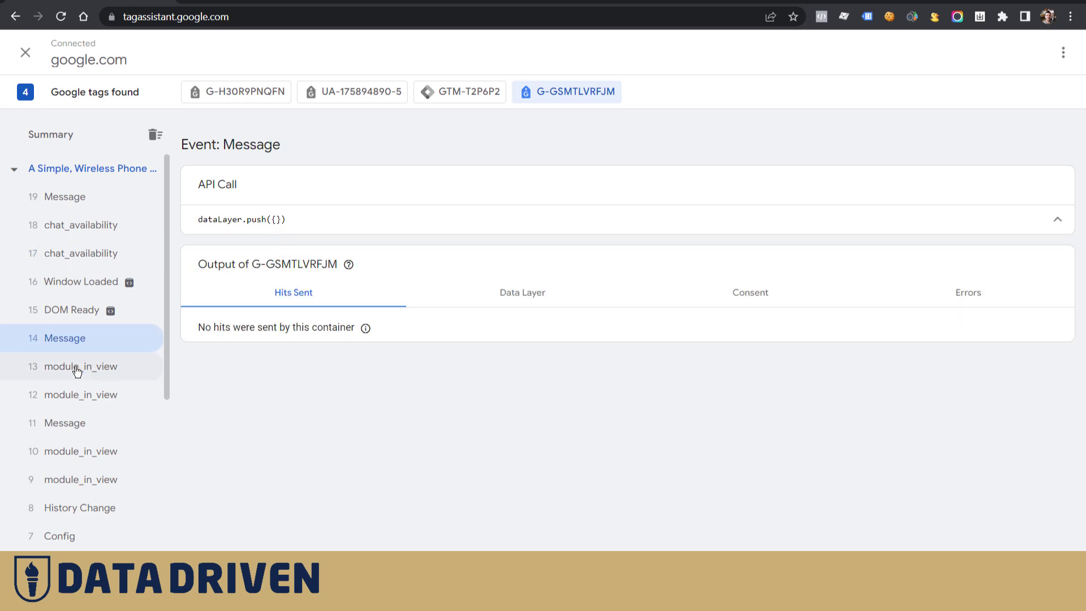
pyautogui.click(82, 370)
pyautogui.moveTo(317, 265); pyautogui.dragTo(245, 243)
pyautogui.click(232, 252)
pyautogui.click(253, 228)
pyautogui.moveTo(300, 265); pyautogui.dragTo(253, 220)
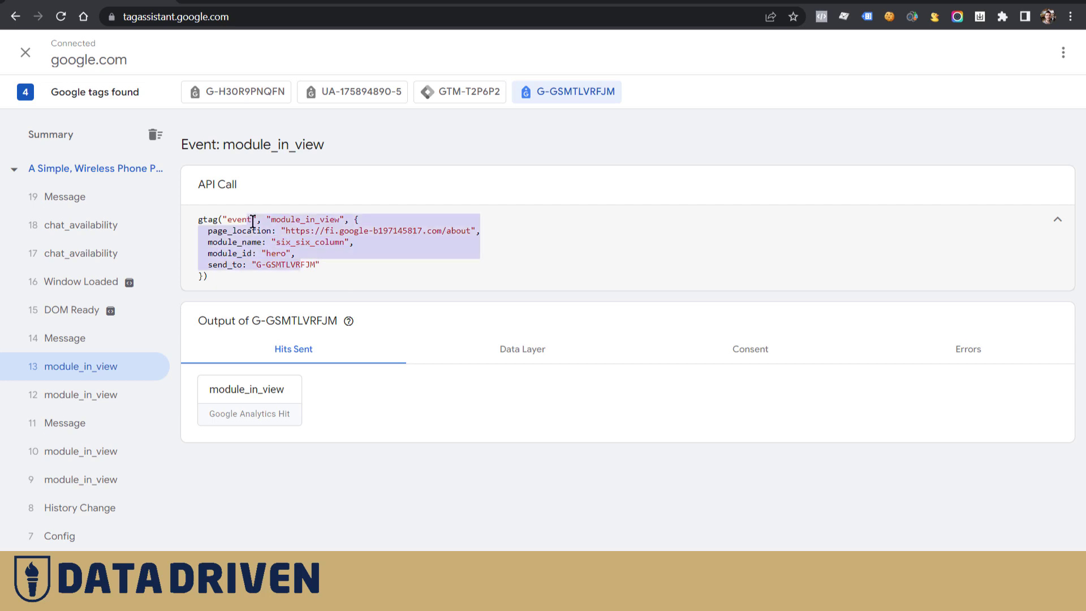
pyautogui.click(278, 3)
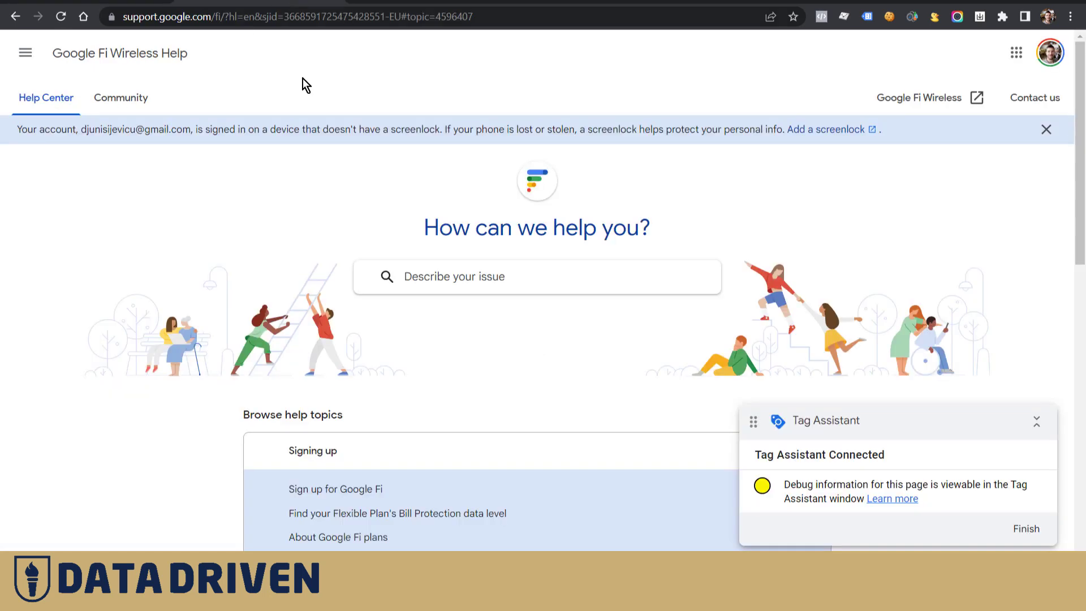
# Enable Tag Assistant Legacy on the Google Fi Help page and reload it.
pyautogui.click(867, 16)
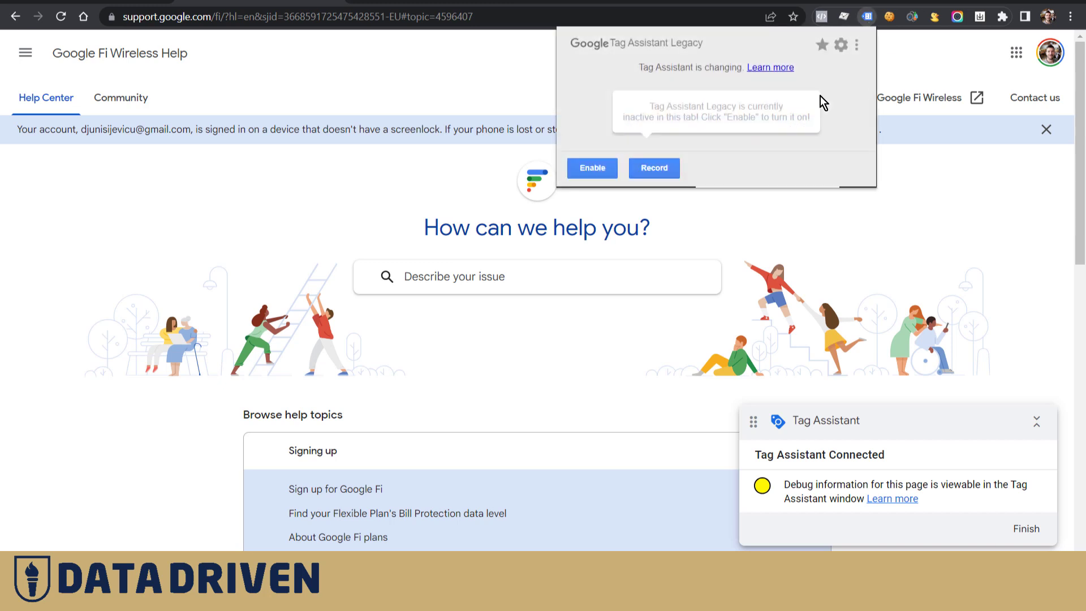
pyautogui.click(592, 167)
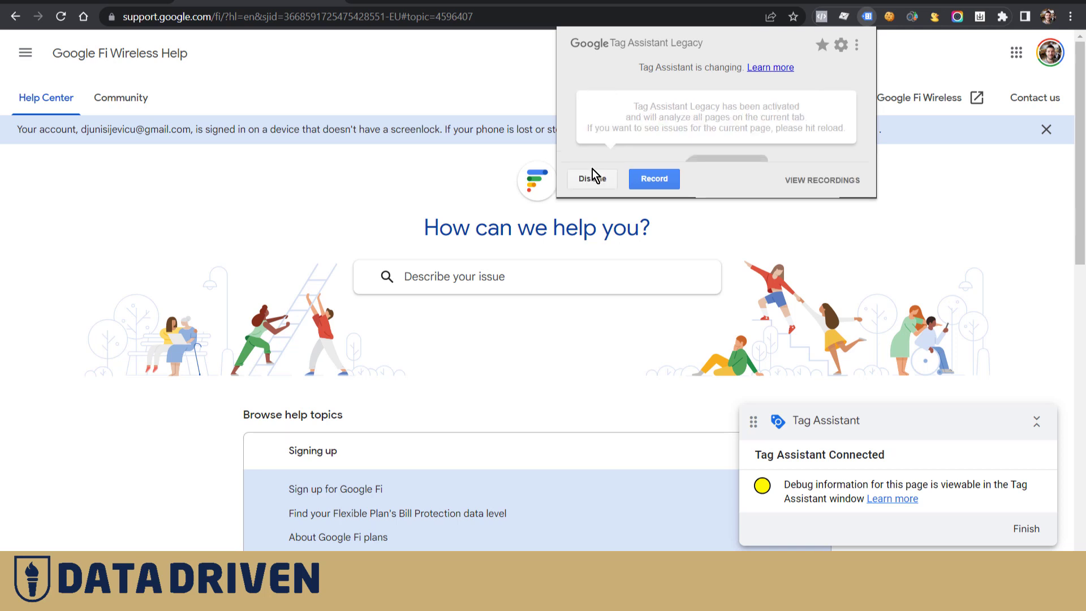
pyautogui.click(125, 17)
pyautogui.press('Return')
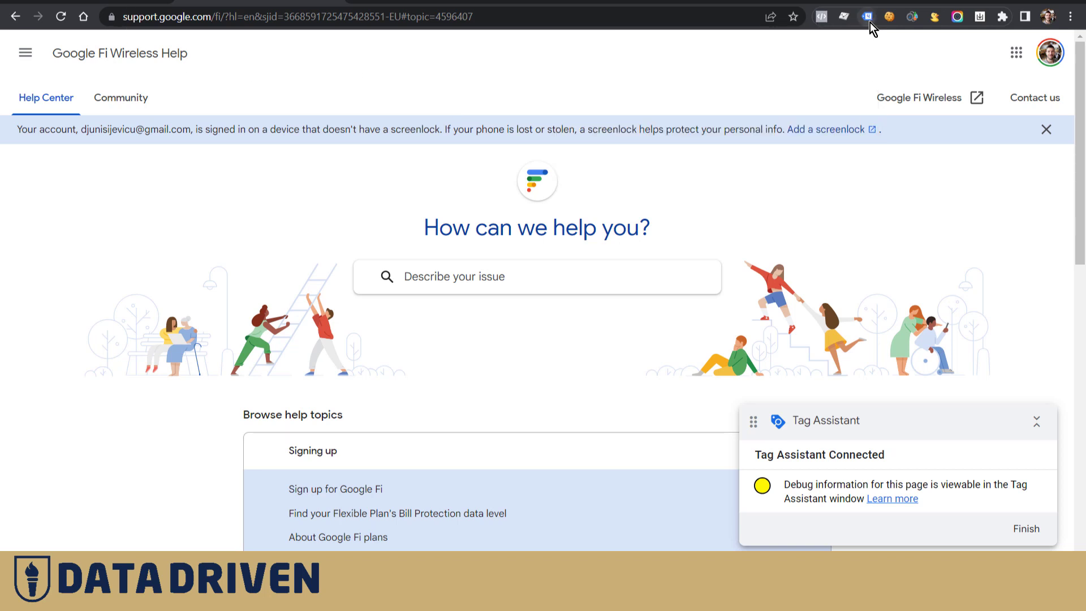
# Review the four detected tags in the Tag Assistant Legacy results, then return to the debug window.
pyautogui.click(870, 22)
pyautogui.scroll(-1, 678, 169)
pyautogui.scroll(1, 622, 148)
pyautogui.scroll(-1, 654, 220)
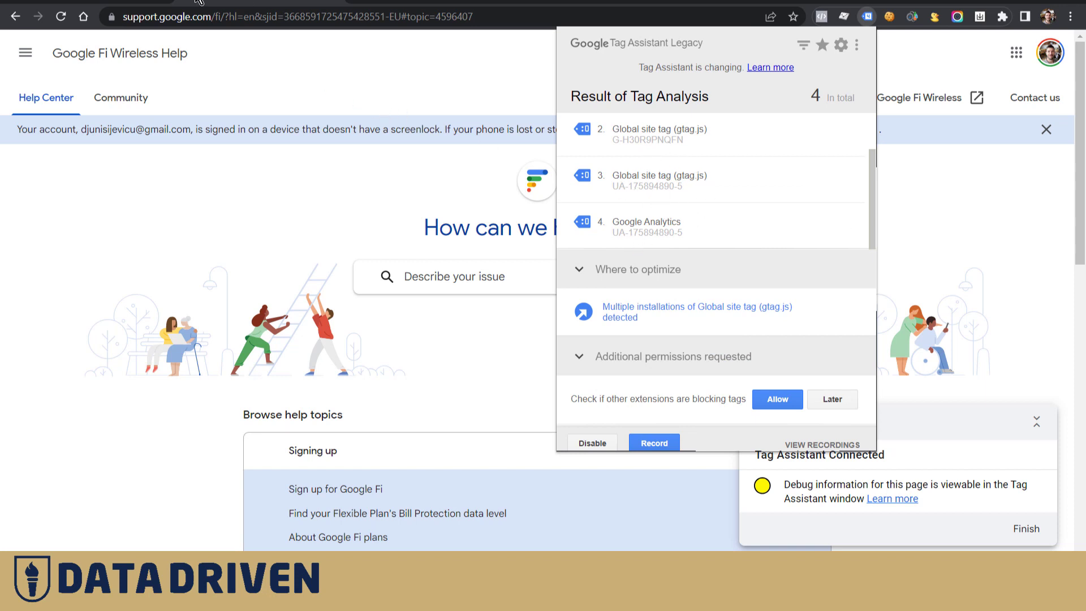
pyautogui.click(102, 4)
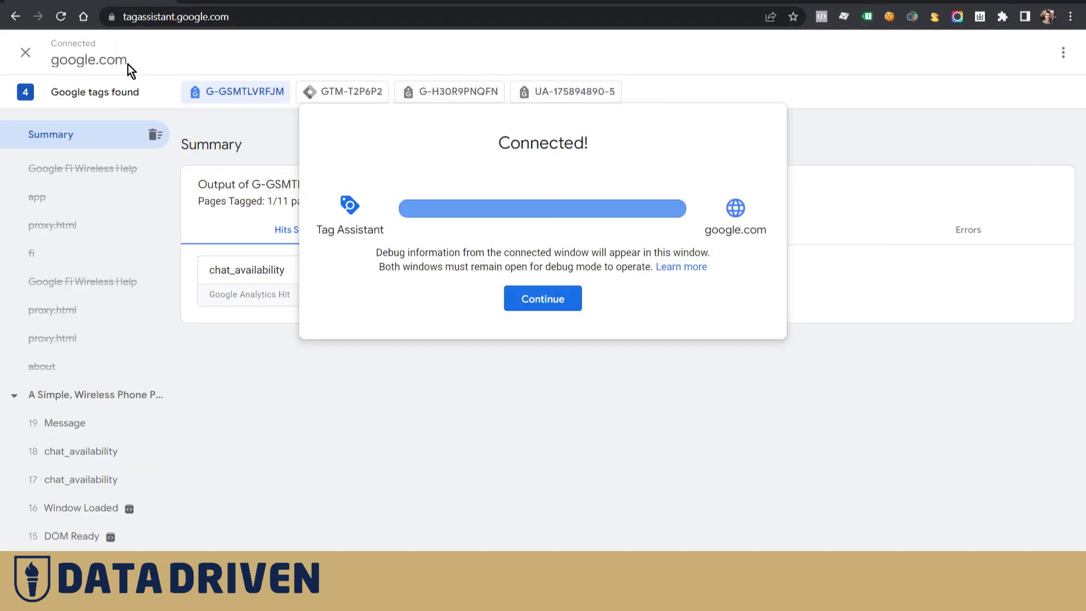
# Reload Tag Assistant, reconnect the google.com debug session, and dismiss the Connected! notice to see G-GSMTLVRFJM hits.
pyautogui.click(61, 18)
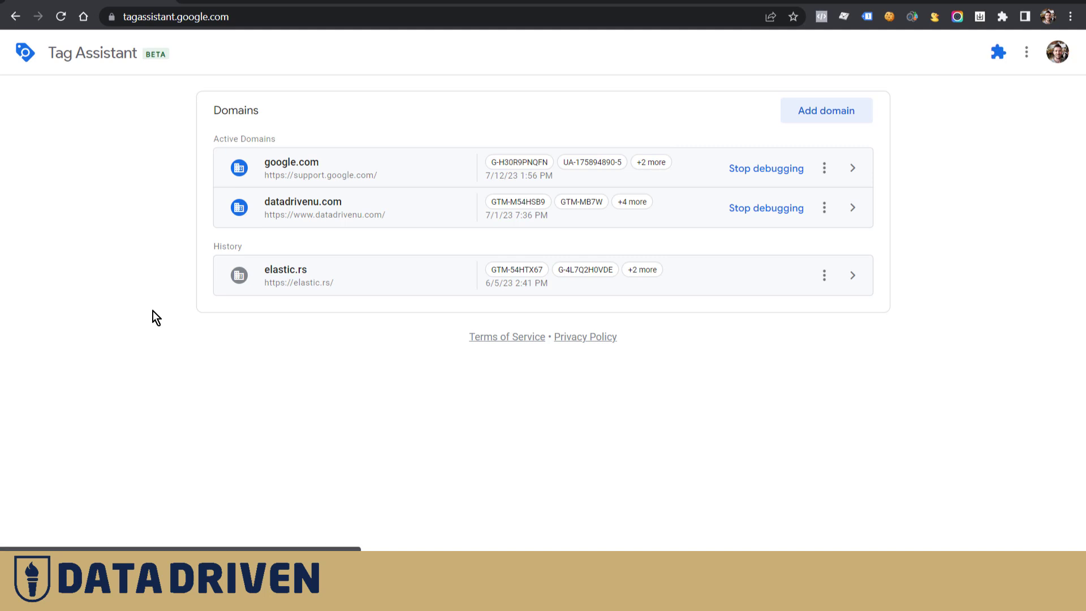
pyautogui.click(309, 168)
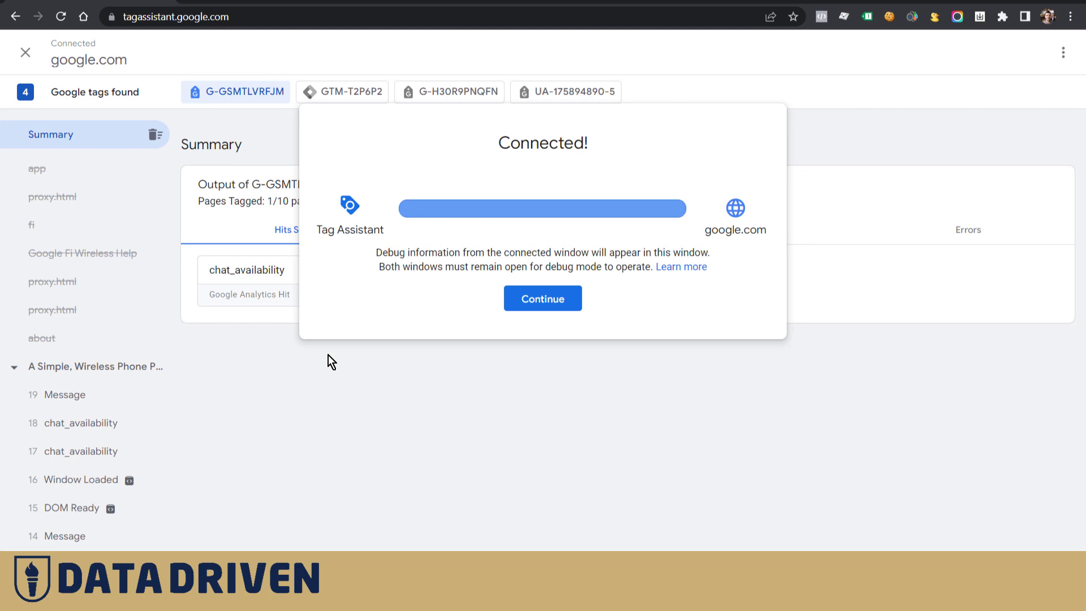
pyautogui.click(535, 306)
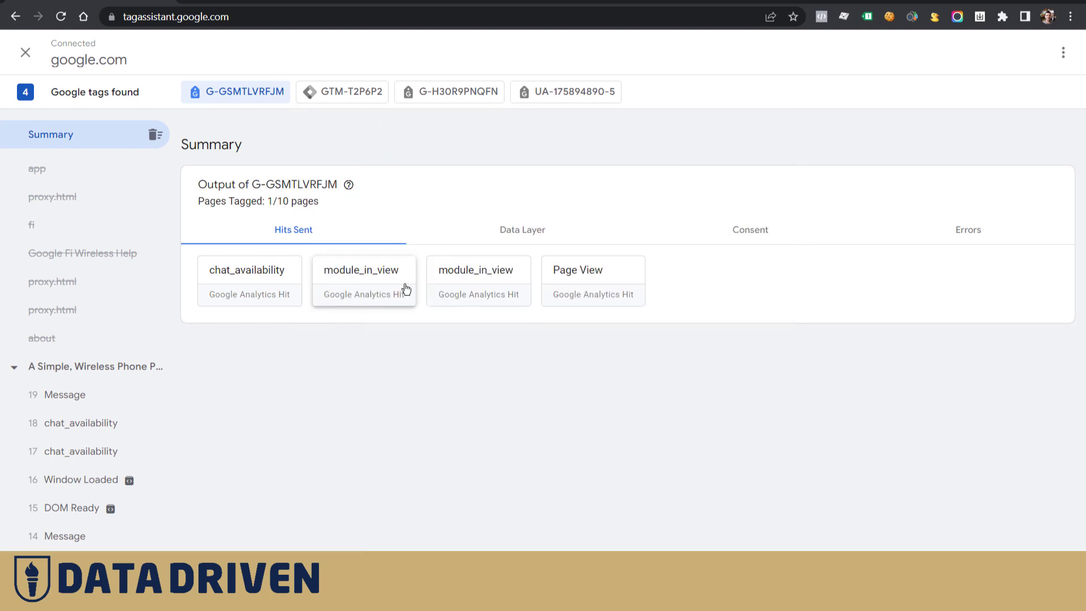